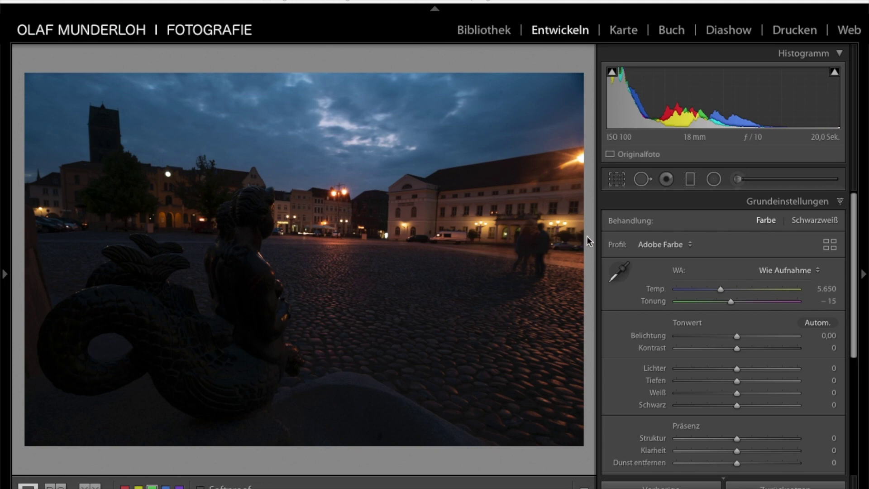
Set Exposure +0.65, Highlights −20, Shadows +100, Whites +11, Blacks −11, Texture +10, Clarity +11
drag(737, 336, 745, 335)
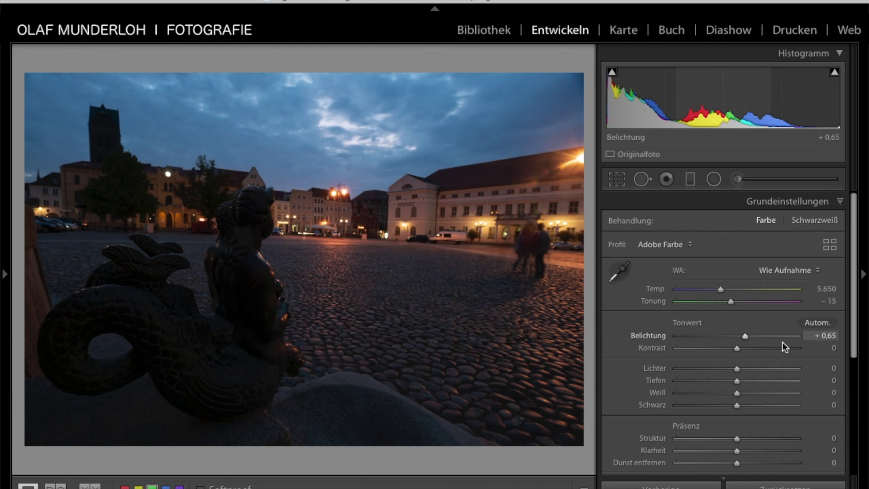
drag(737, 368, 726, 369)
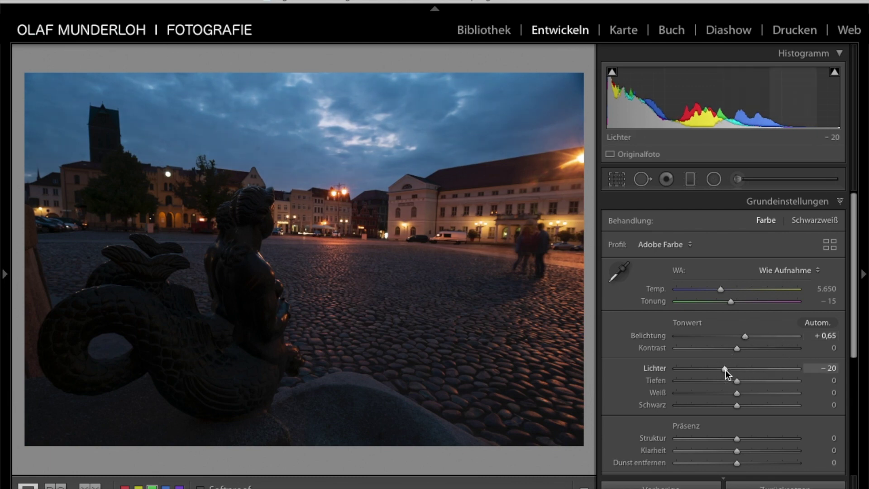
drag(738, 382, 809, 386)
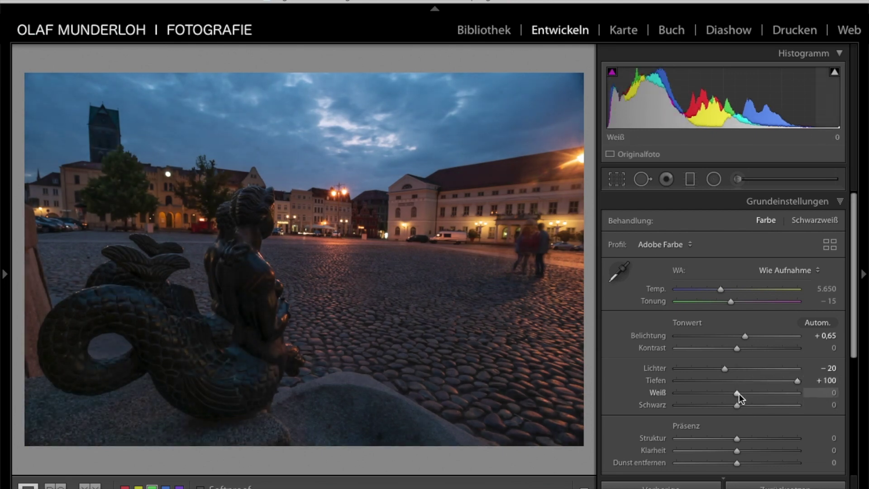
drag(740, 394, 731, 406)
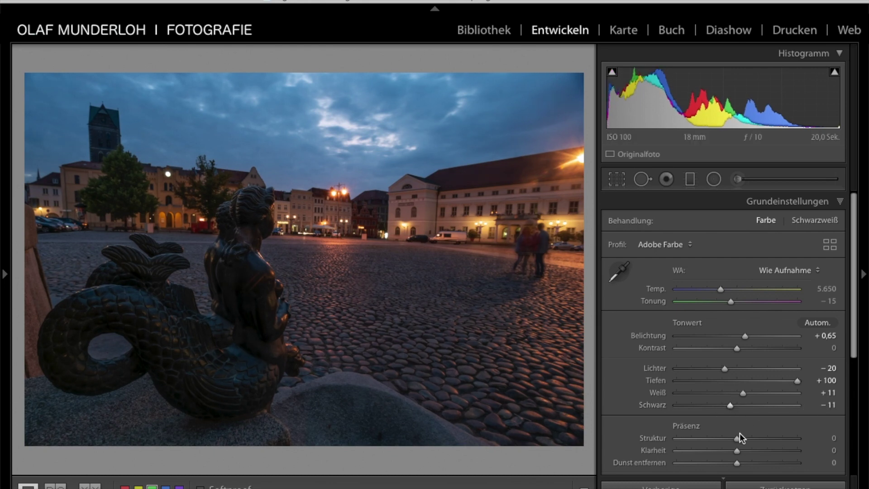
drag(738, 438, 743, 452)
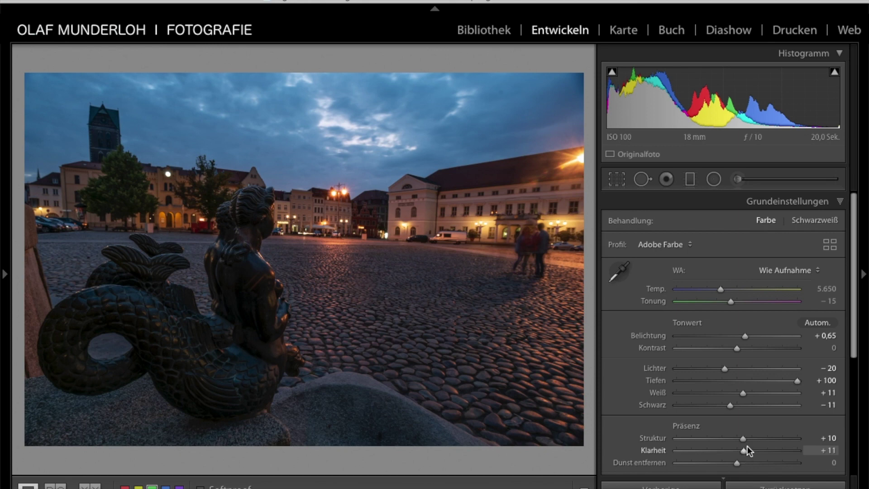
Expand the tone curve adjustments and switch to the graduated filter tool
scroll(783, 346, down, 5)
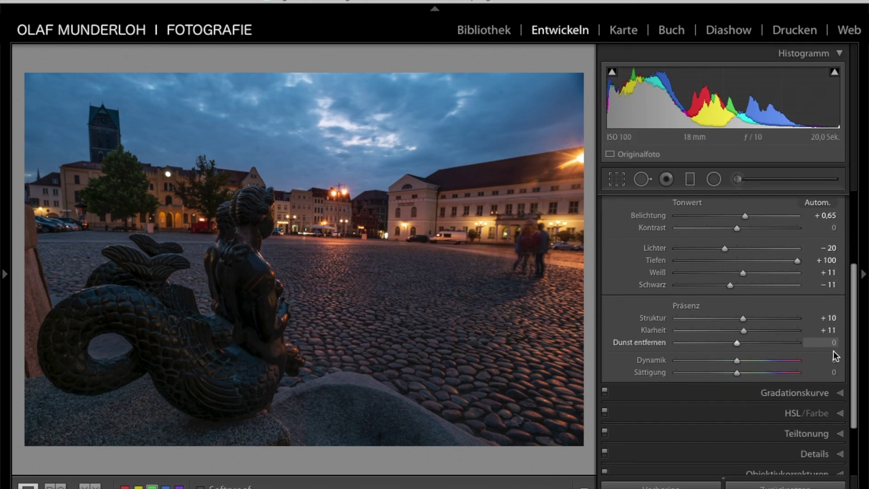
click(841, 392)
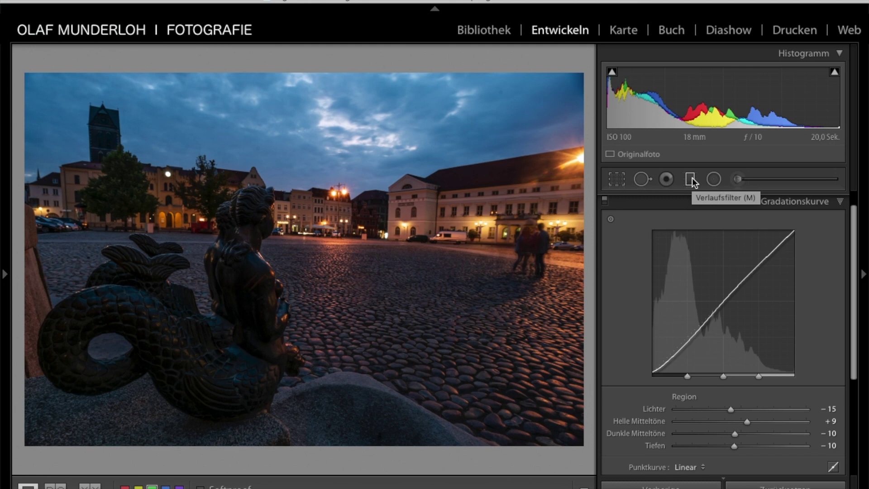
click(691, 180)
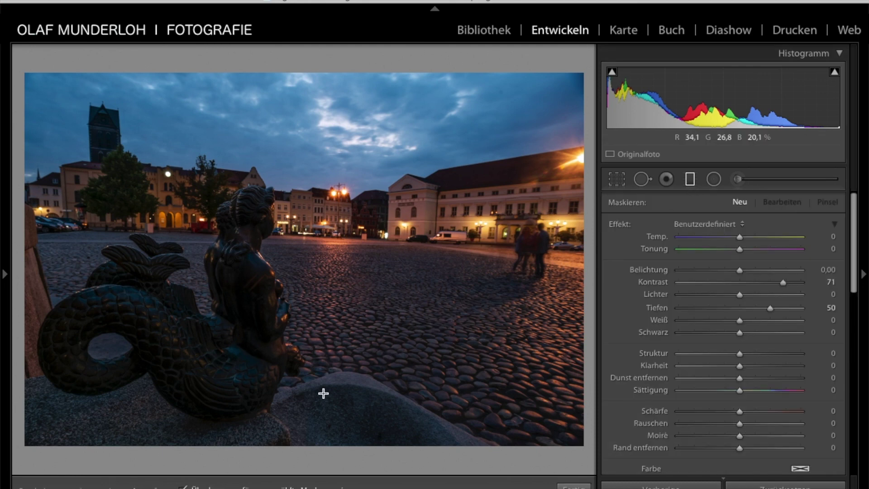
Draw a graduated filter from the bottom of the photo up to the sky
click(309, 443)
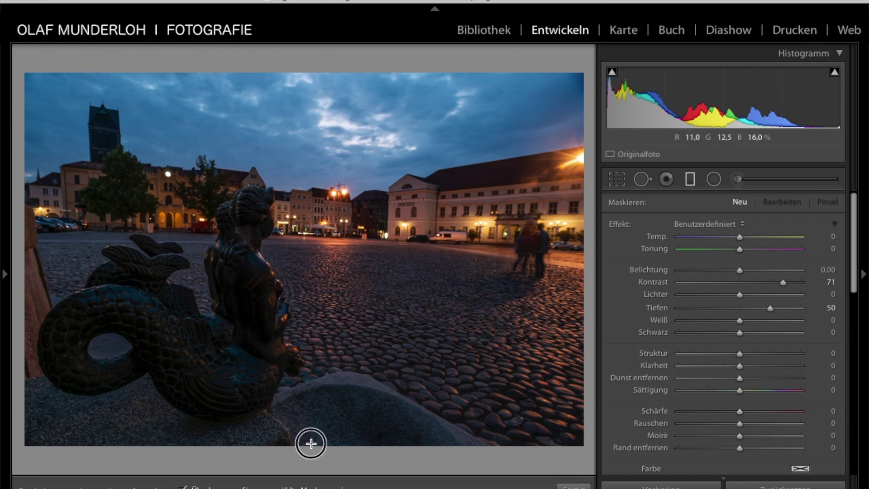
mouse_move(311, 435)
mouse_down()
mouse_move(305, 163)
mouse_move(307, 107)
mouse_move(314, 106)
mouse_up()
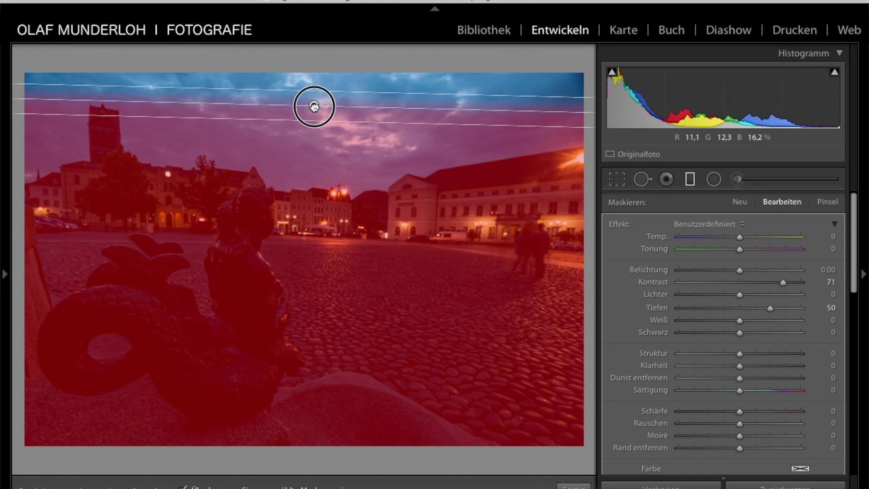
drag(314, 105, 315, 106)
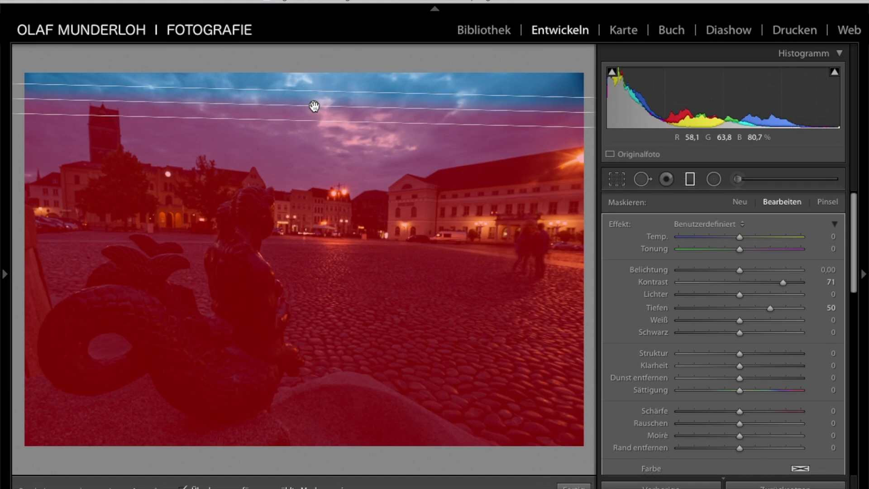
Restrict the filter with a Luminance range mask of 0/55 and switch to erase brushing
scroll(806, 382, down, 3)
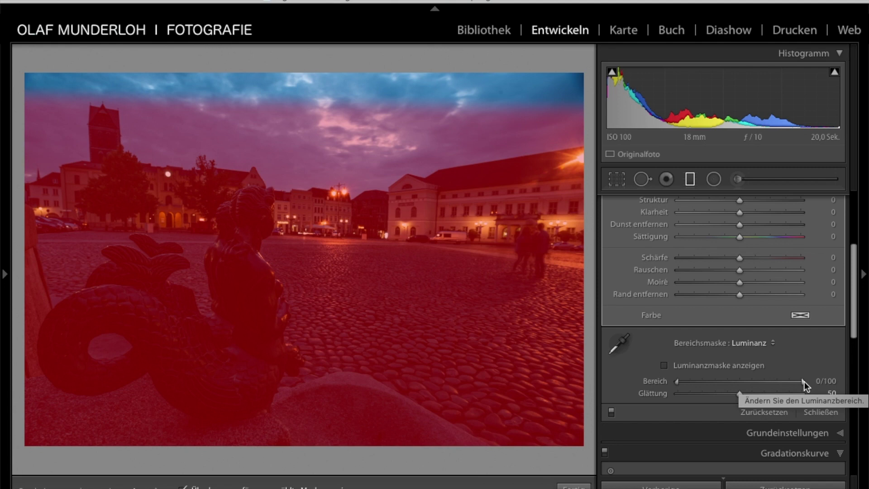
click(805, 382)
drag(805, 383, 743, 388)
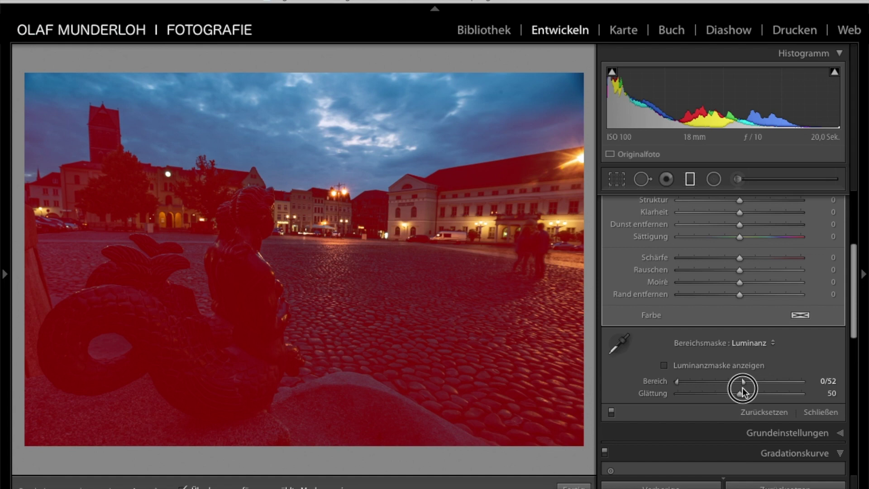
drag(743, 388, 732, 388)
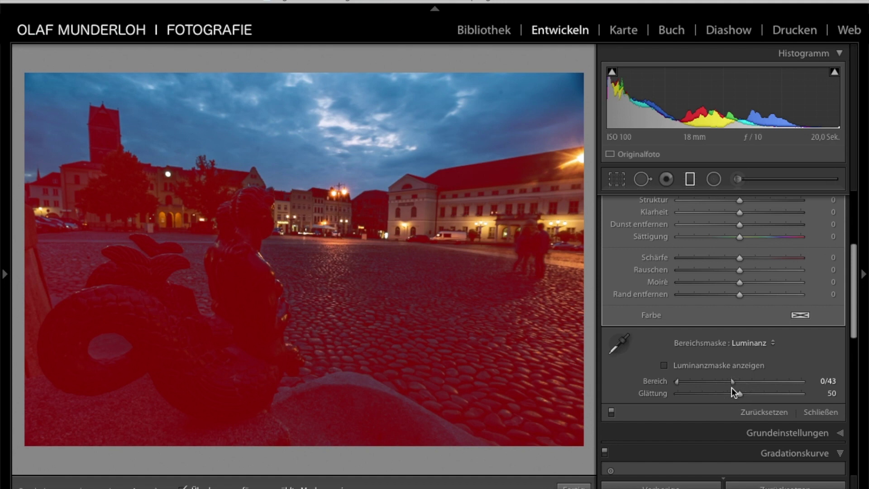
key(shift+t)
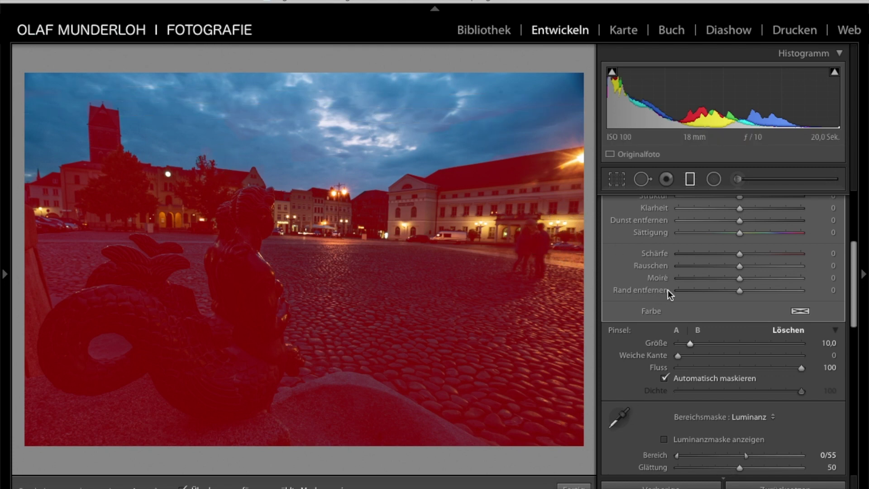
Reset the graduated filter's effect sliders to zero and hide the red mask overlay
scroll(713, 253, up, 3)
scroll(713, 254, up, 3)
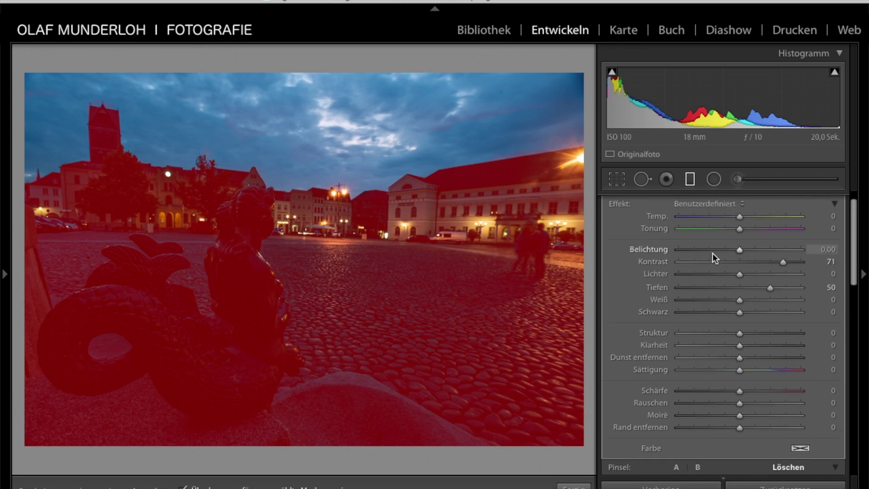
double_click(619, 202)
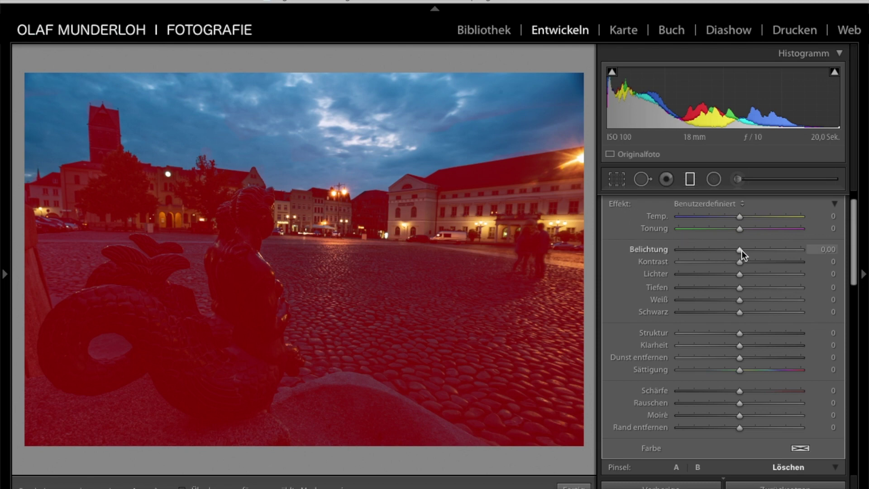
key(o)
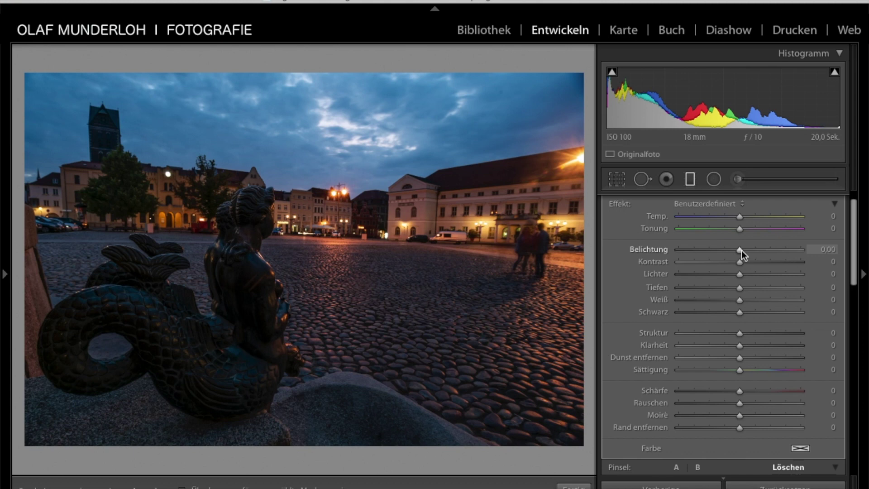
Set the filter to Exposure 0.54, Shadows 46, Whites 37, Texture 43, Clarity 48, Dehaze 15, Saturation 12
drag(742, 251, 746, 248)
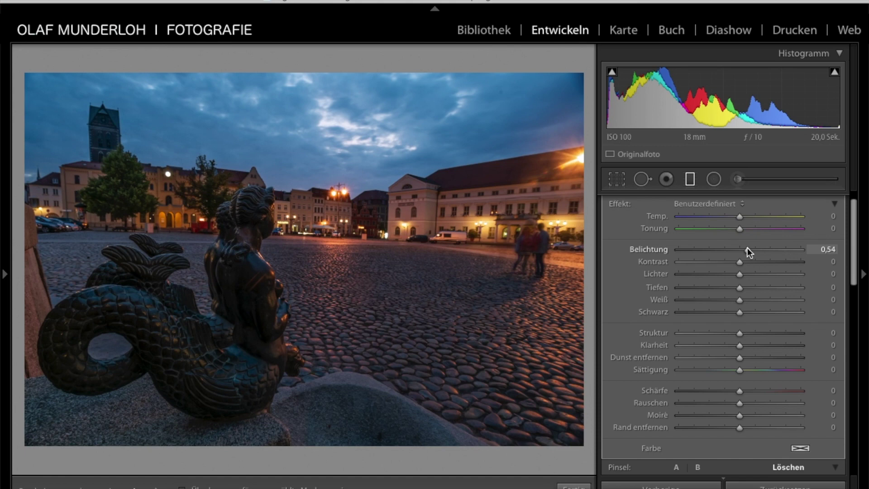
click(740, 290)
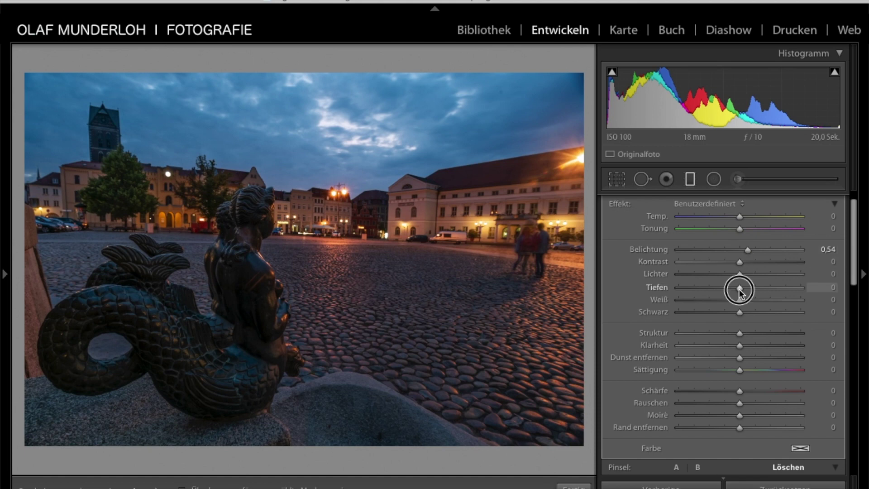
drag(740, 290, 767, 290)
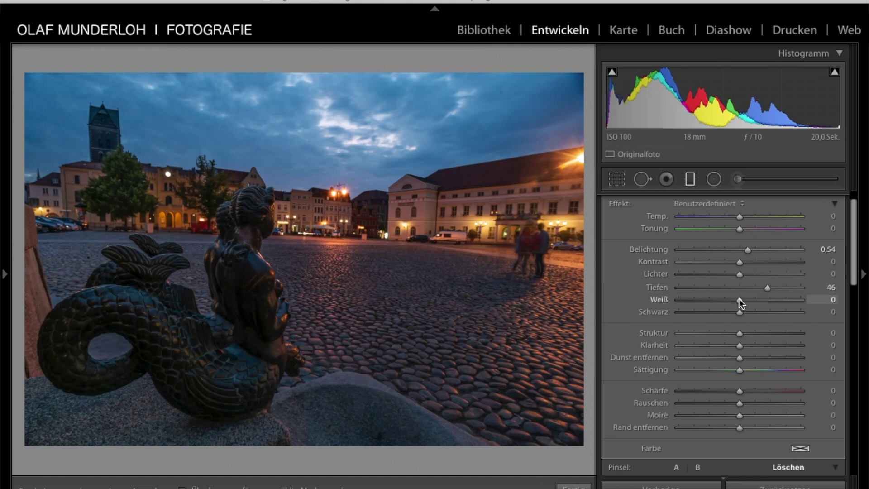
drag(740, 300, 762, 300)
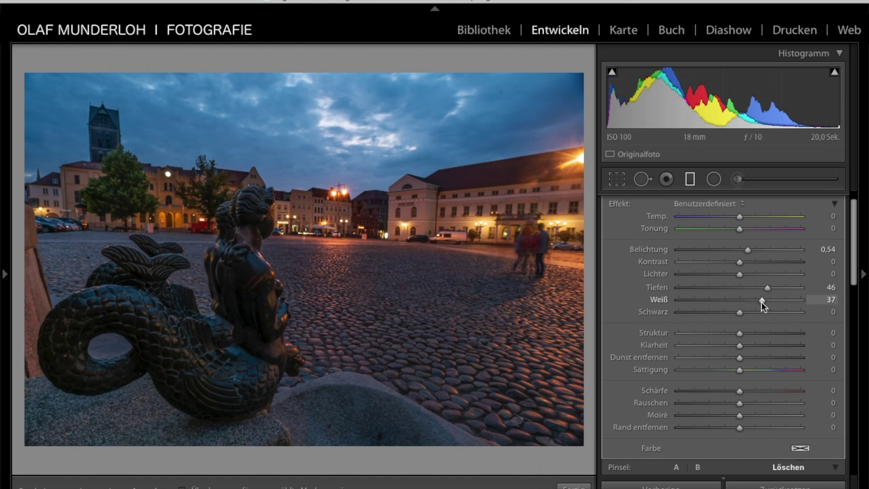
drag(740, 336, 768, 334)
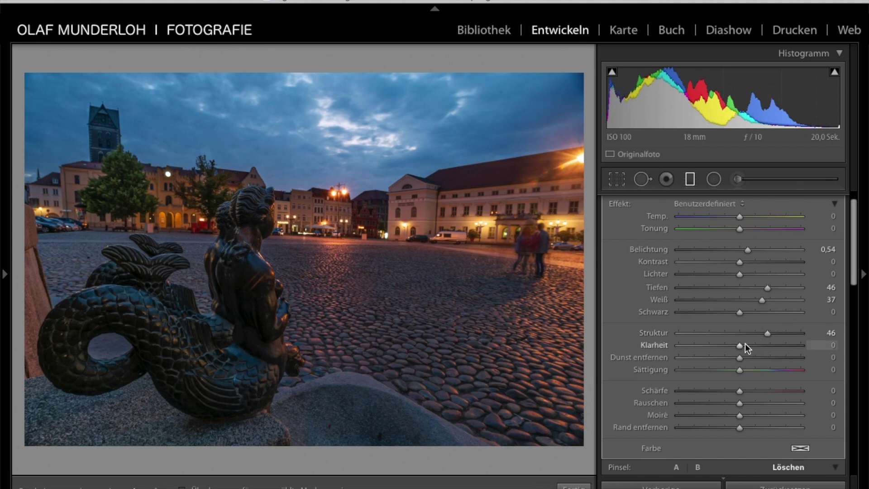
drag(744, 346, 763, 346)
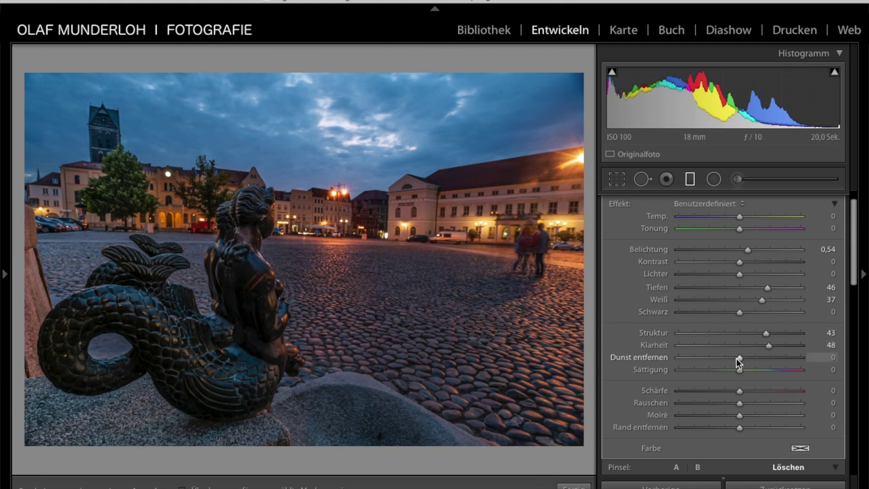
mouse_move(740, 357)
mouse_down()
mouse_move(749, 359)
mouse_move(745, 372)
mouse_up()
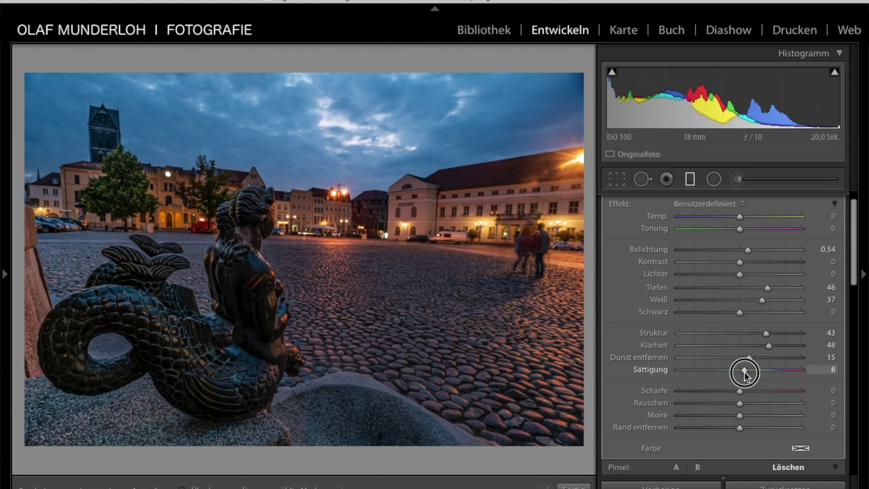
drag(746, 373, 748, 372)
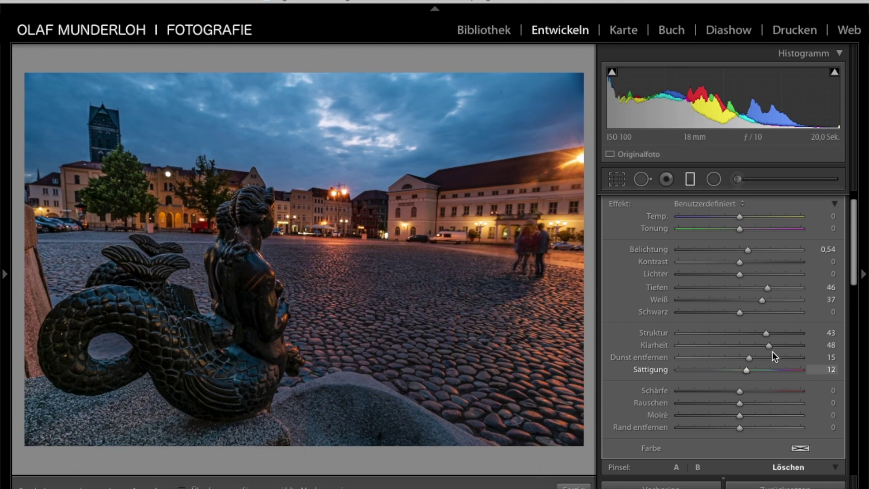
drag(856, 262, 855, 396)
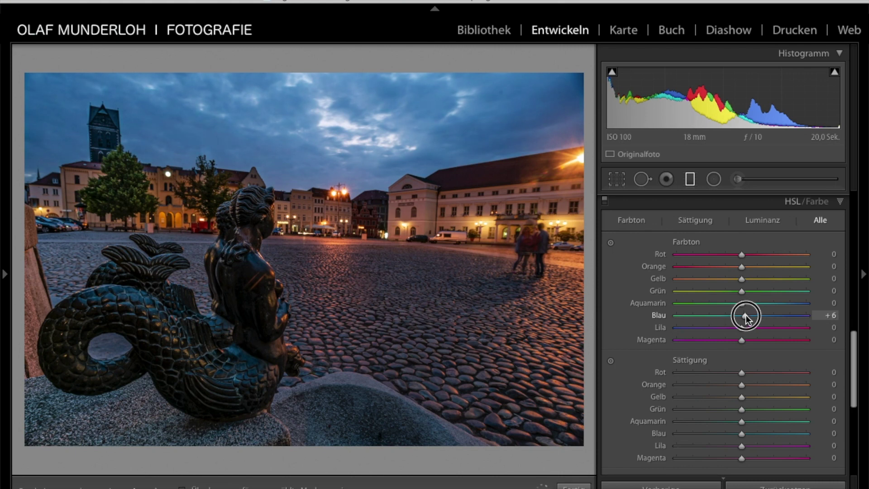
Shift the HSL Blue hue to +5
drag(746, 314, 742, 315)
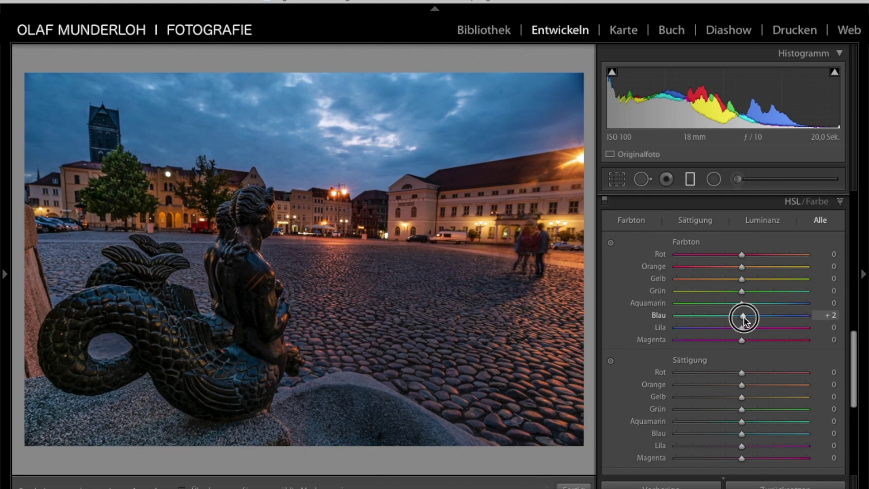
mouse_move(743, 317)
mouse_down()
mouse_move(700, 322)
mouse_move(786, 314)
mouse_up()
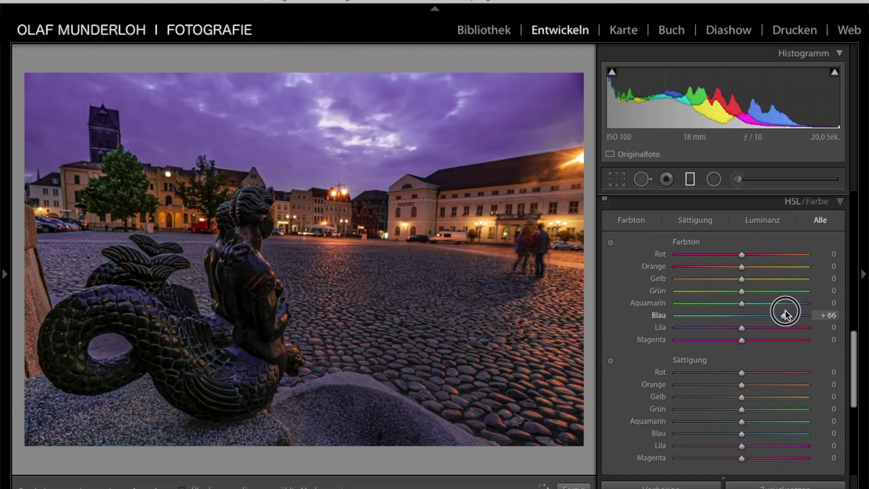
mouse_move(786, 314)
mouse_down()
mouse_move(744, 329)
mouse_move(748, 316)
mouse_up()
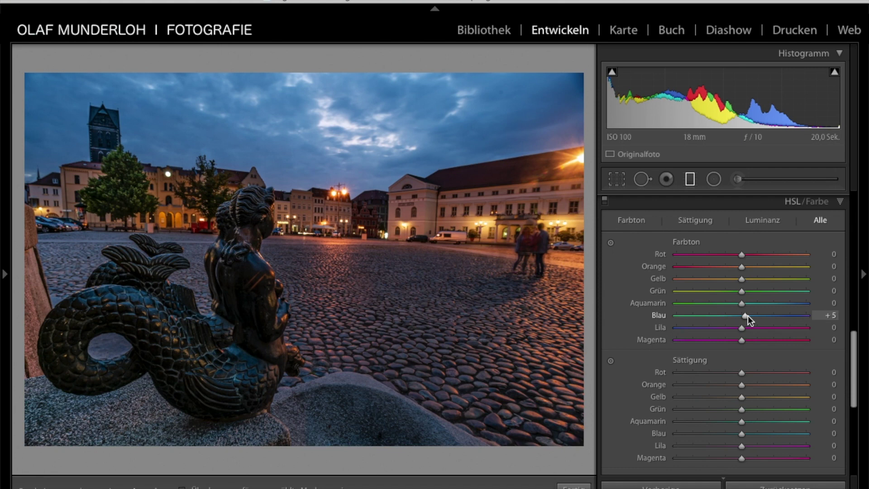
Raise Orange saturation to +33, nudge Blue luminance up slightly, and collapse the adjustment sections
drag(742, 385, 763, 385)
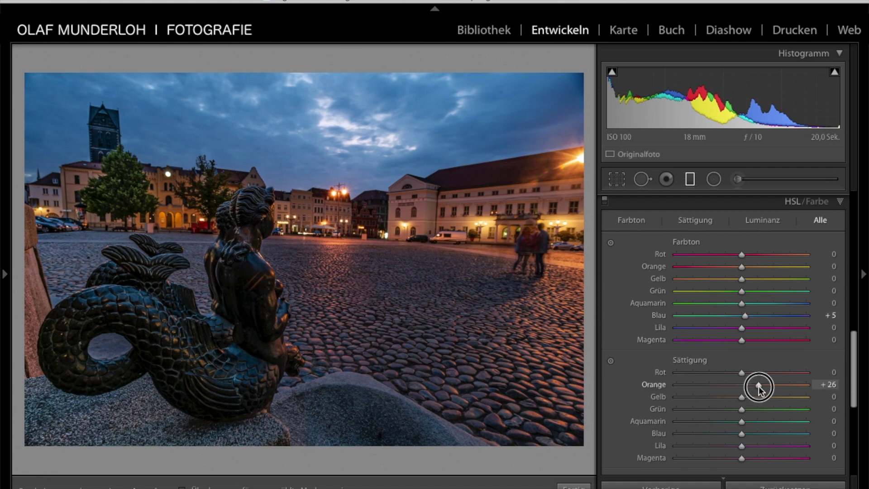
scroll(669, 341, down, 3)
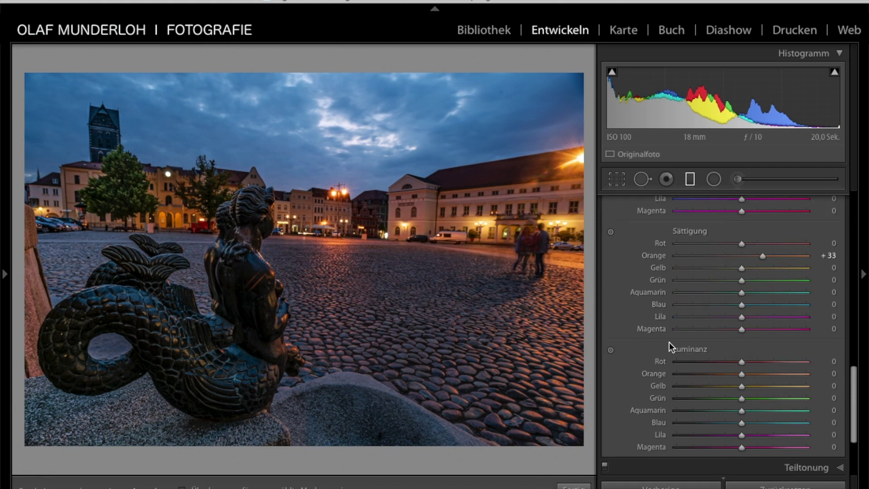
click(743, 422)
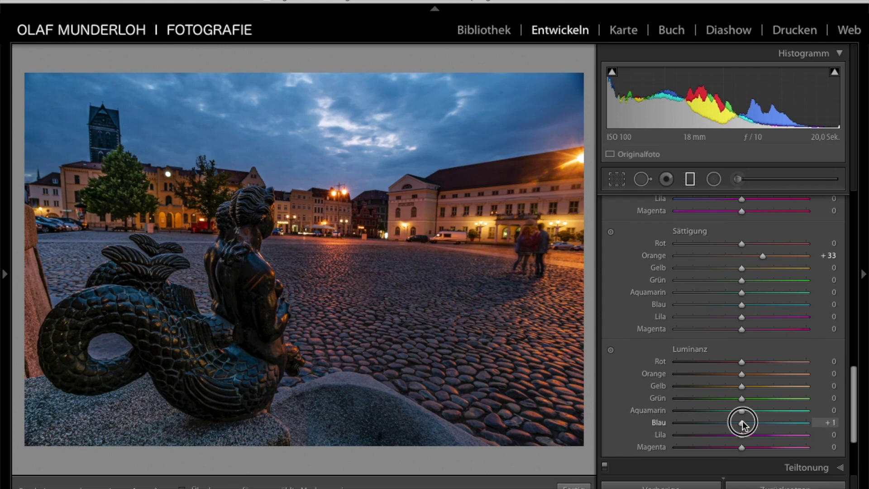
ctrl+click(840, 229)
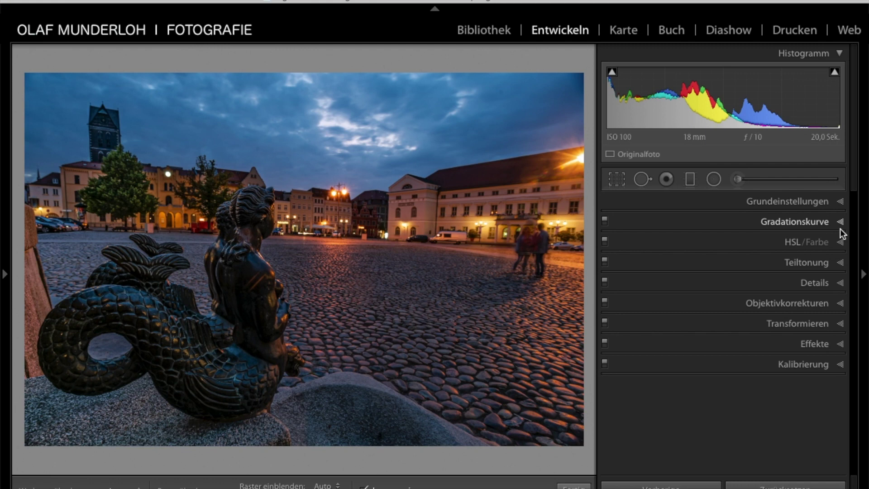
Set Transform Vertical to +10 and scale the image down slightly so the buildings stand upright
key(w)
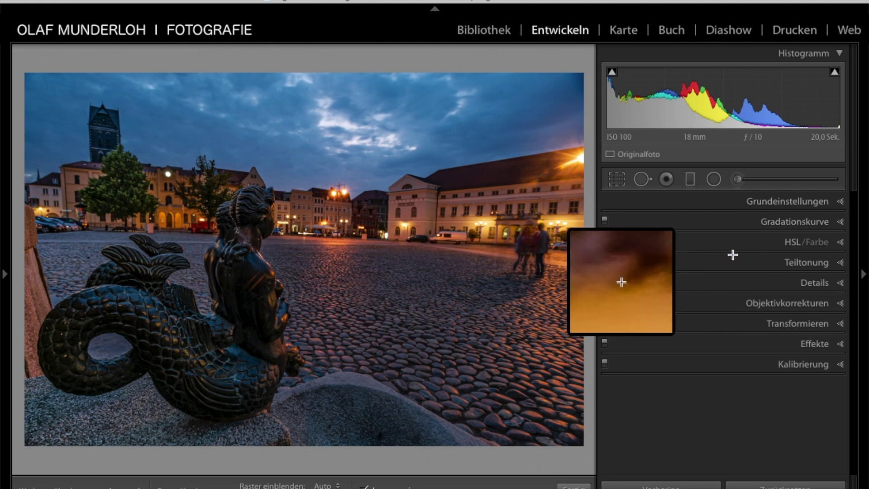
key(Escape)
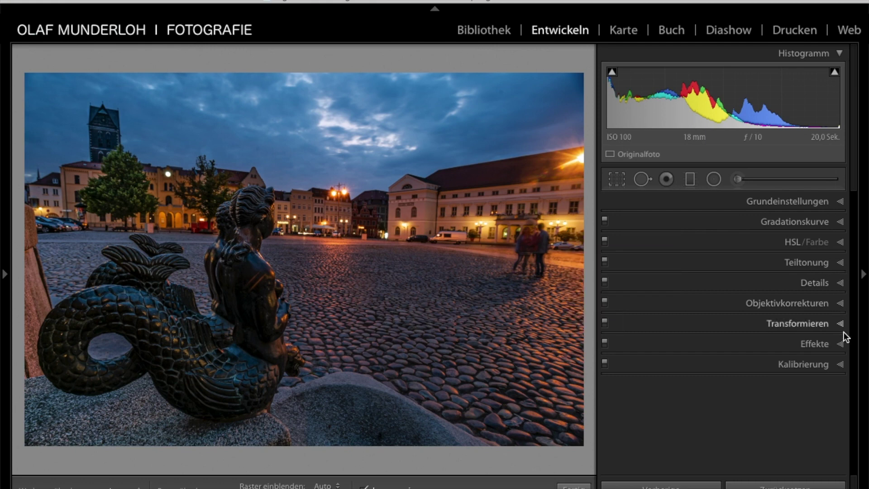
click(841, 323)
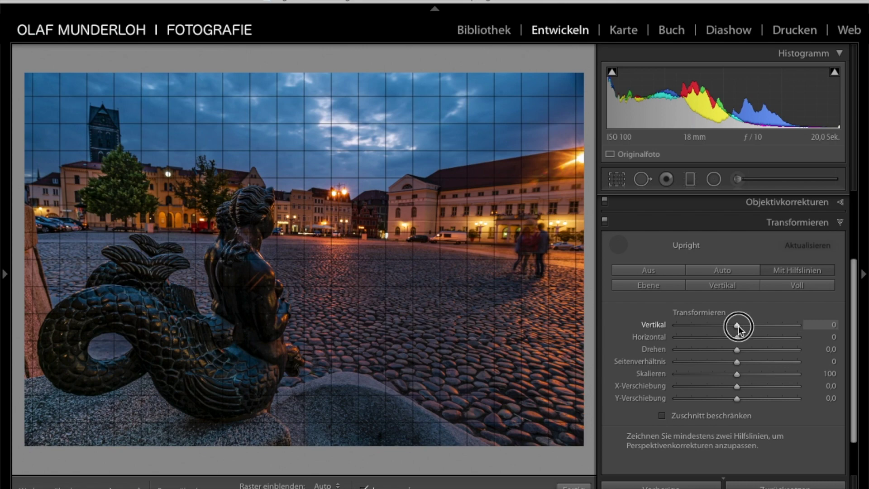
drag(738, 325, 745, 327)
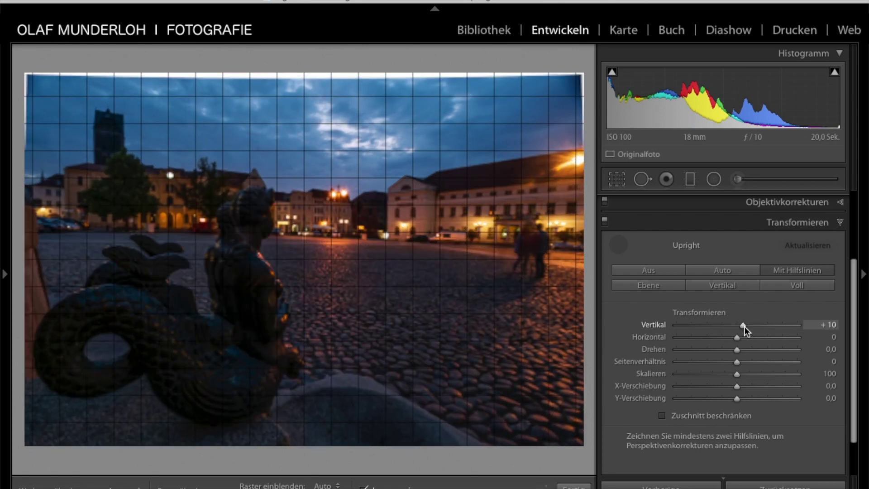
mouse_move(737, 374)
mouse_down()
mouse_move(725, 375)
mouse_move(735, 376)
mouse_up()
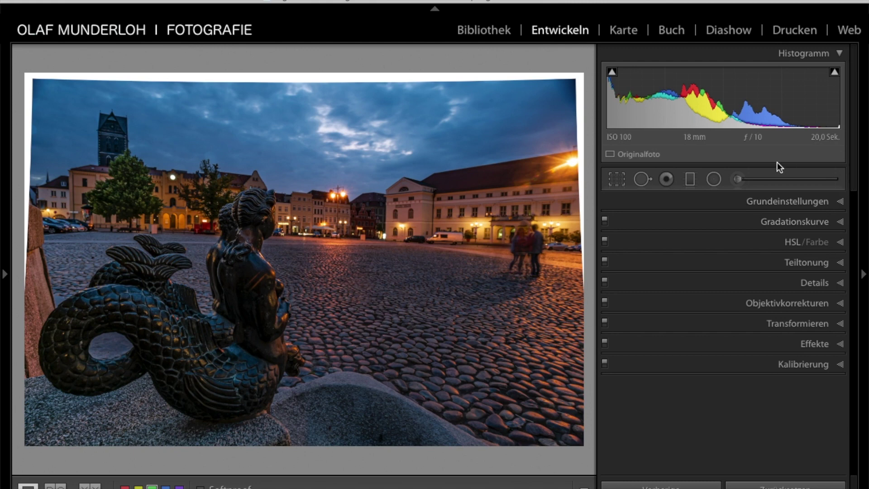
Draw a radial filter around the mermaid statue and show its mask overlay
click(714, 179)
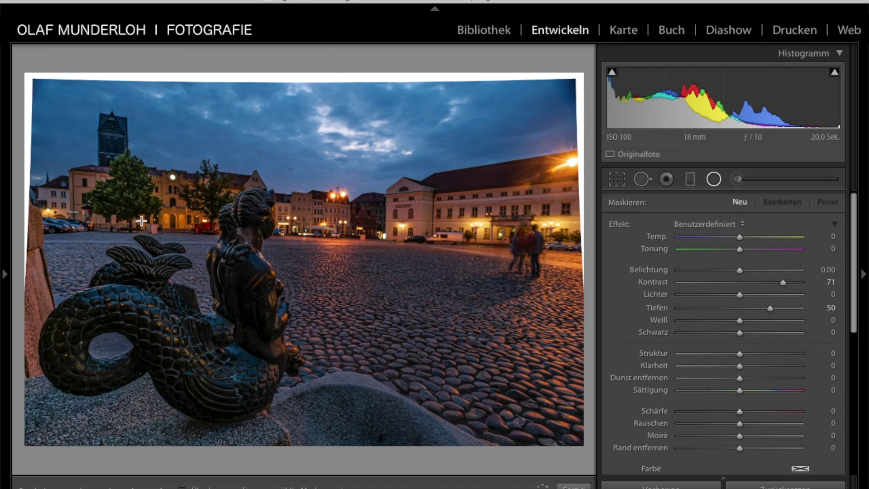
drag(179, 262, 311, 266)
drag(179, 261, 185, 309)
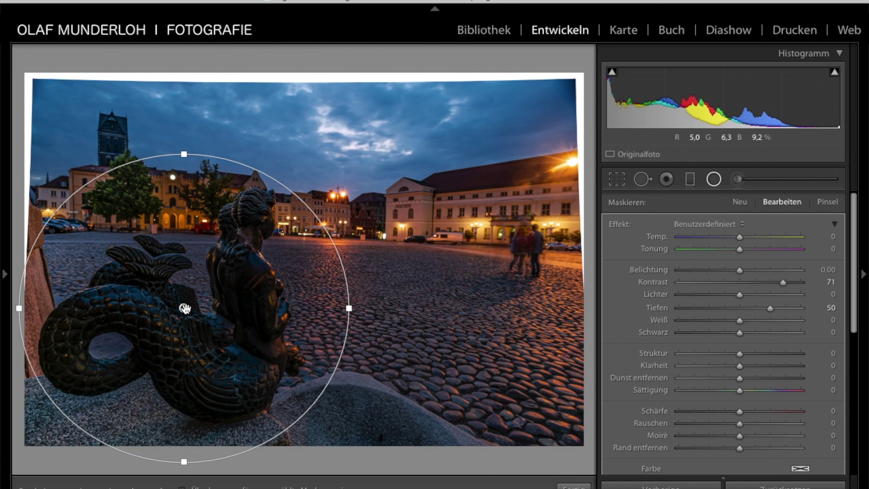
key(o)
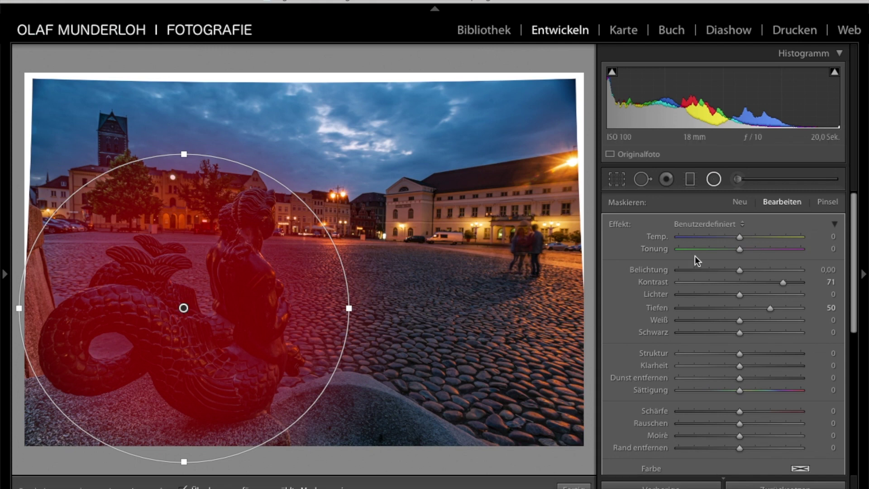
Limit the radial filter with a Luminance range mask
scroll(618, 224, down, 3)
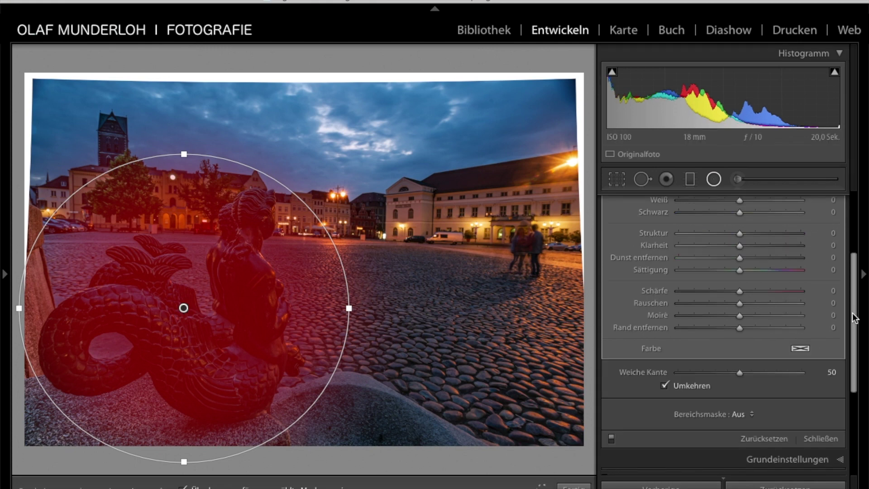
click(753, 413)
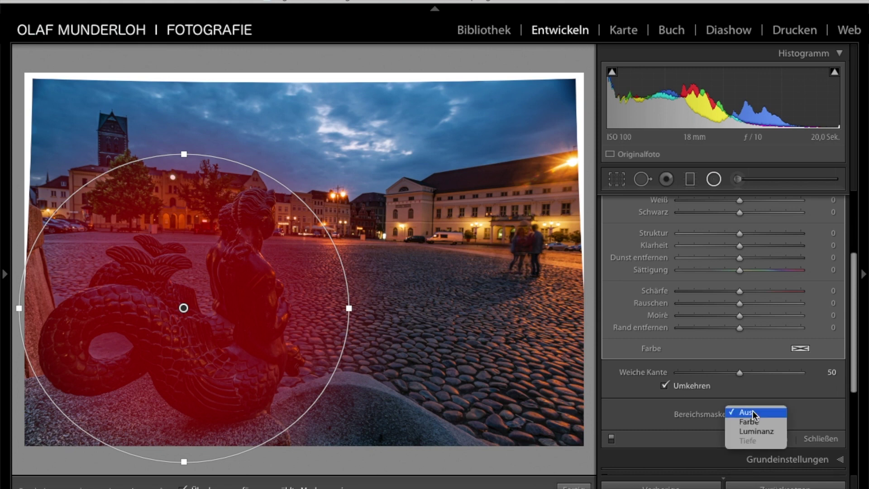
click(757, 431)
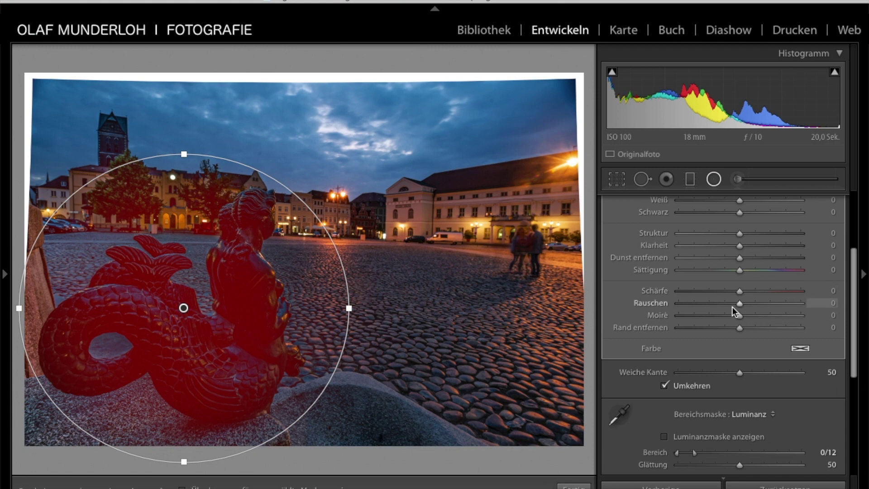
scroll(720, 283, up, 5)
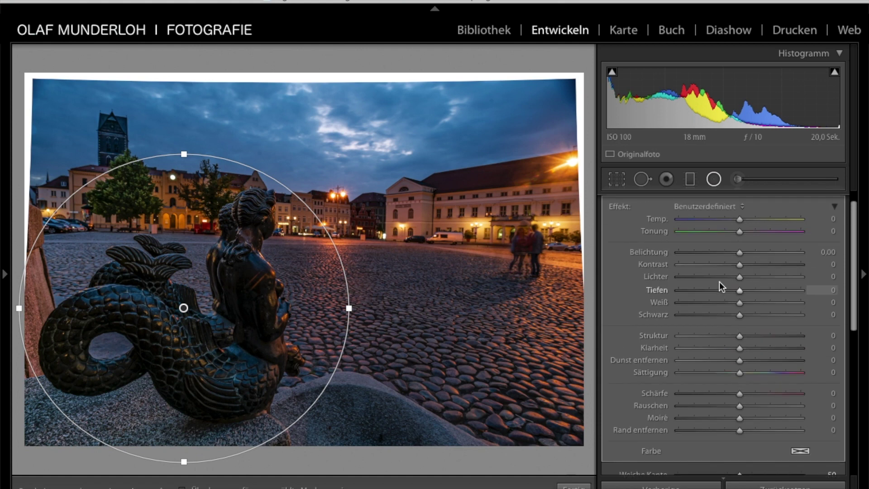
Set the radial filter to Temp 6, Exposure 0.85, Highlights 13, Shadows 24 and Whites 28
scroll(720, 281, up, 1)
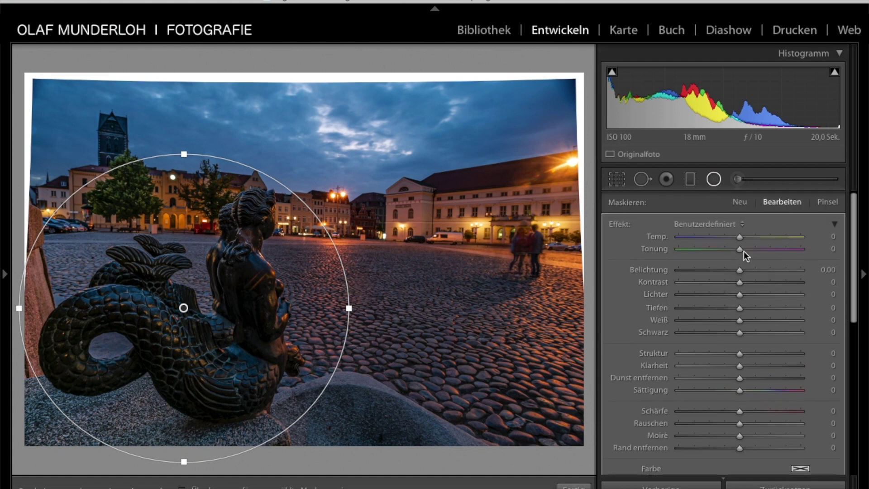
drag(739, 237, 740, 238)
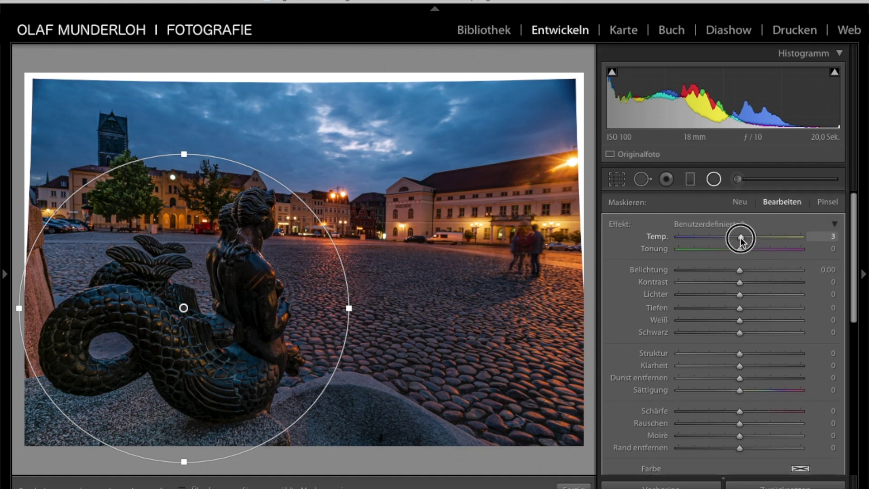
drag(740, 238, 744, 238)
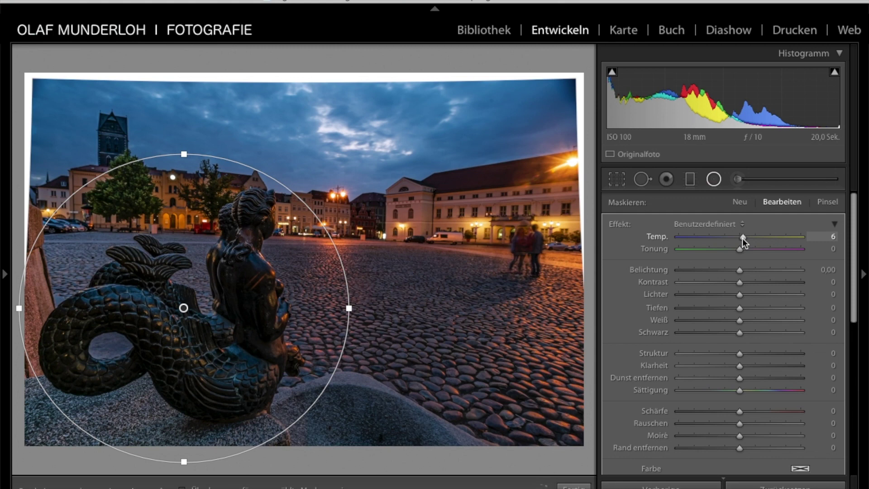
drag(740, 270, 752, 271)
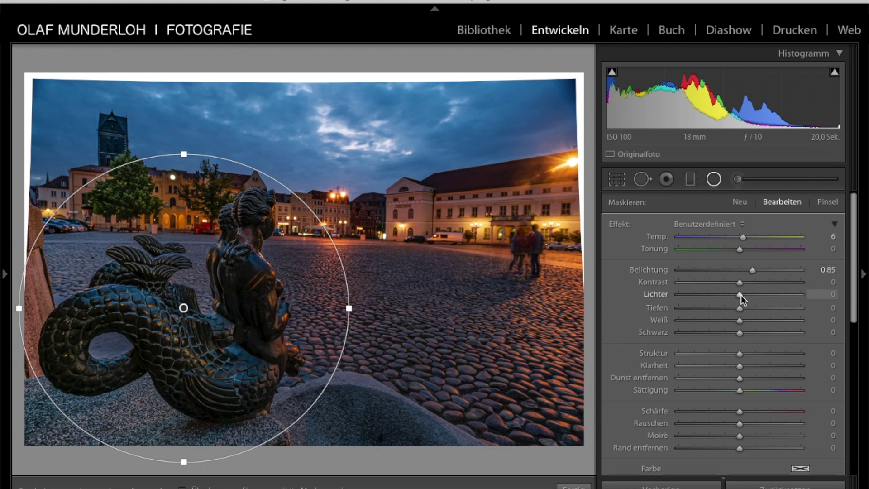
drag(741, 295, 749, 296)
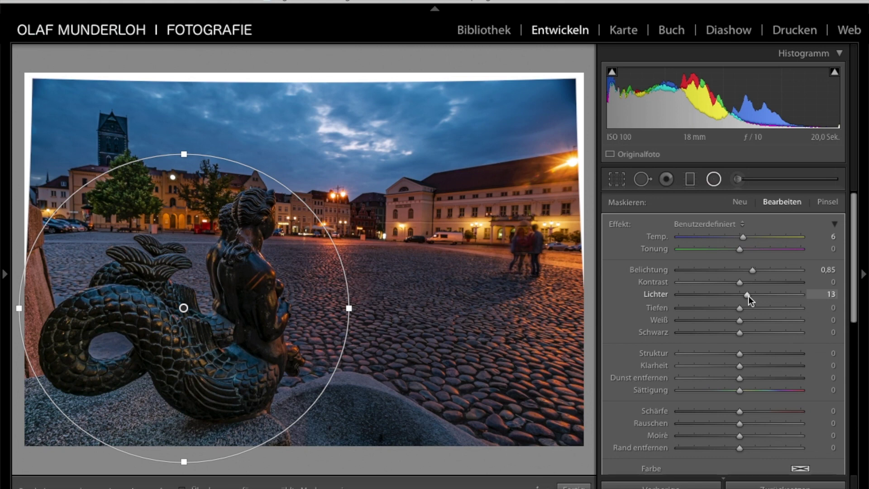
drag(740, 309, 755, 308)
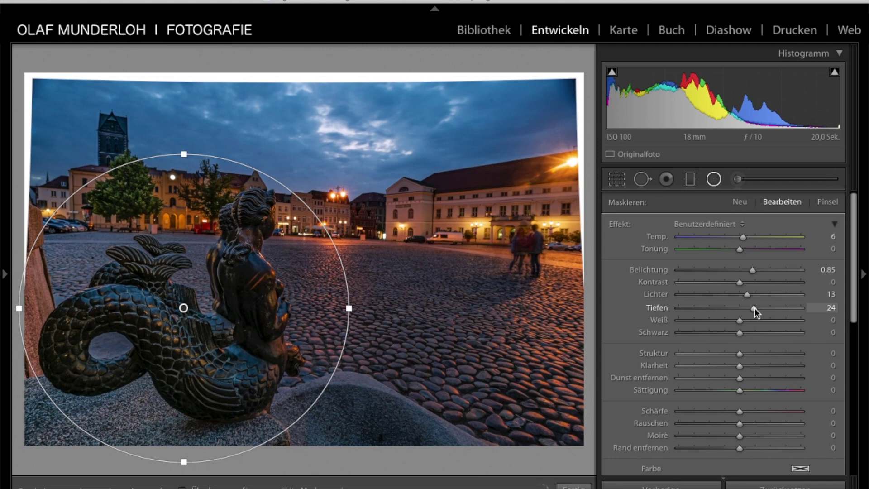
drag(740, 320, 757, 320)
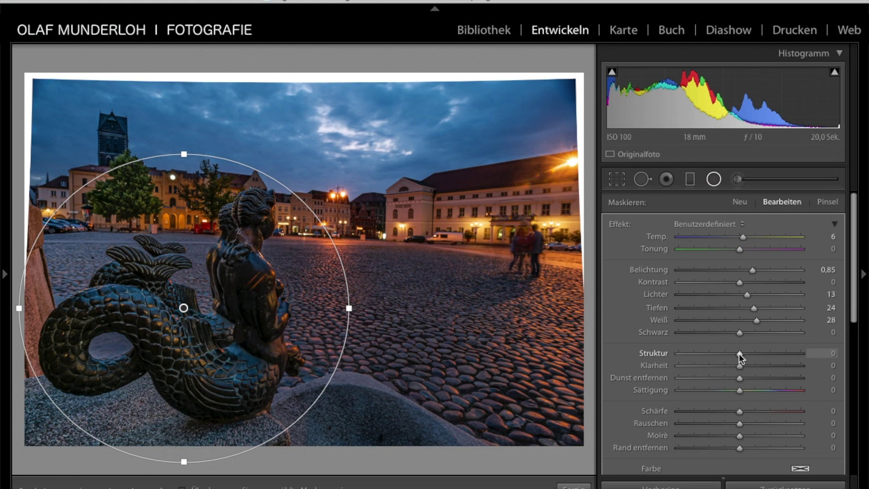
Give the statue area Texture 52, Clarity 65, Dehaze 9 and Sharpness 16, then finish the radial filter
drag(740, 354, 775, 363)
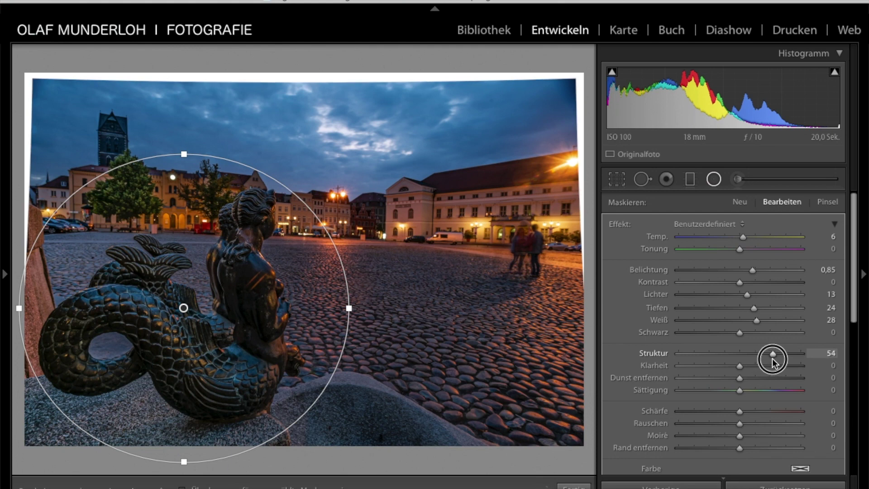
drag(774, 364, 781, 368)
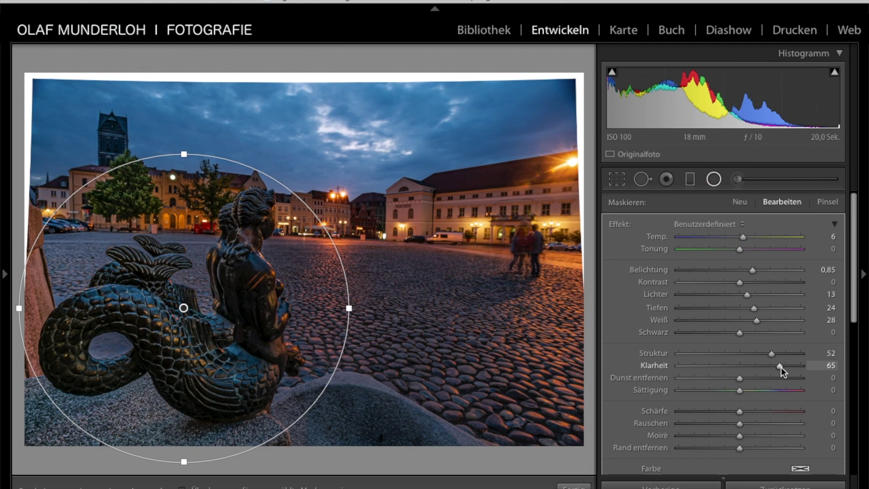
drag(740, 378, 745, 379)
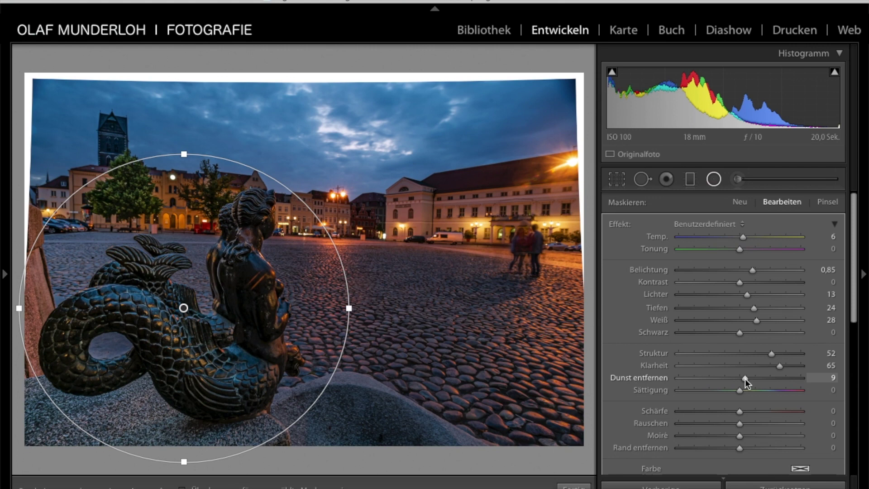
drag(741, 410, 751, 413)
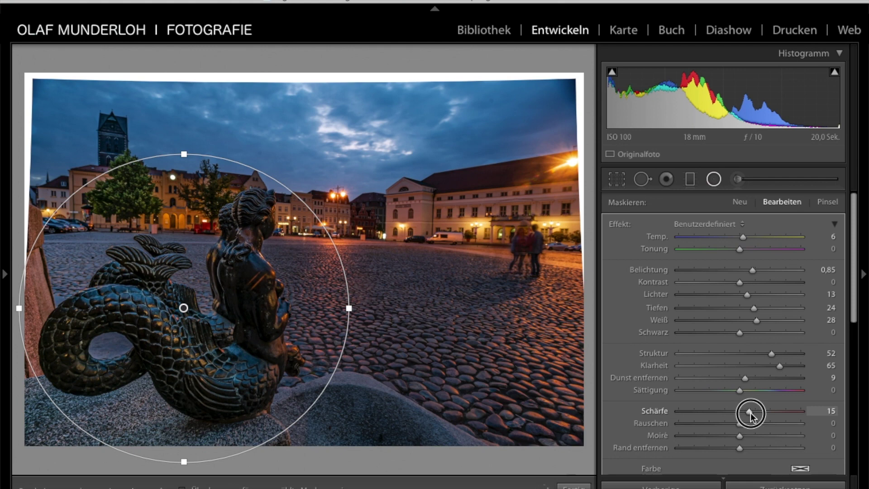
drag(751, 413, 751, 412)
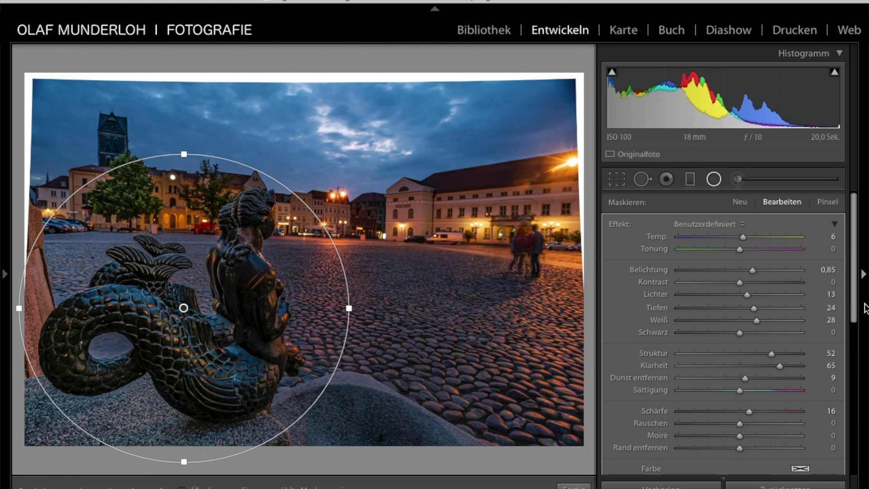
click(714, 179)
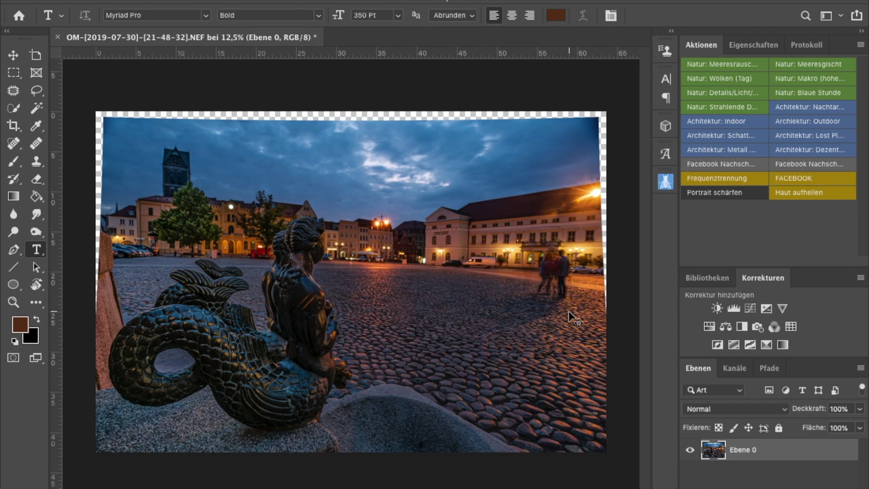
Scroll the view up to the top of the sky at the image's upper left
scroll(570, 312, up, 1)
scroll(574, 318, up, 1)
scroll(574, 317, up, 1)
scroll(573, 316, up, 1)
scroll(568, 306, up, 5)
scroll(569, 310, up, 5)
scroll(569, 310, left, 2)
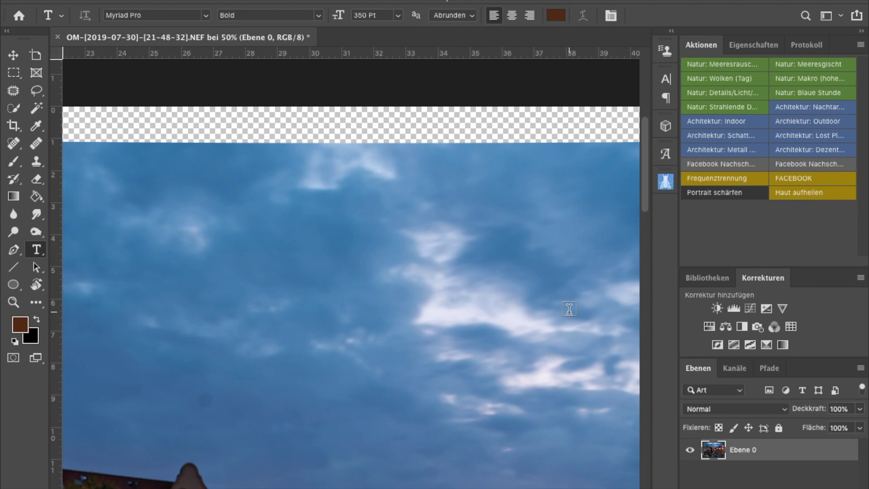
scroll(569, 309, down, 5)
scroll(570, 309, left, 10)
scroll(569, 310, up, 3)
scroll(569, 309, down, 2)
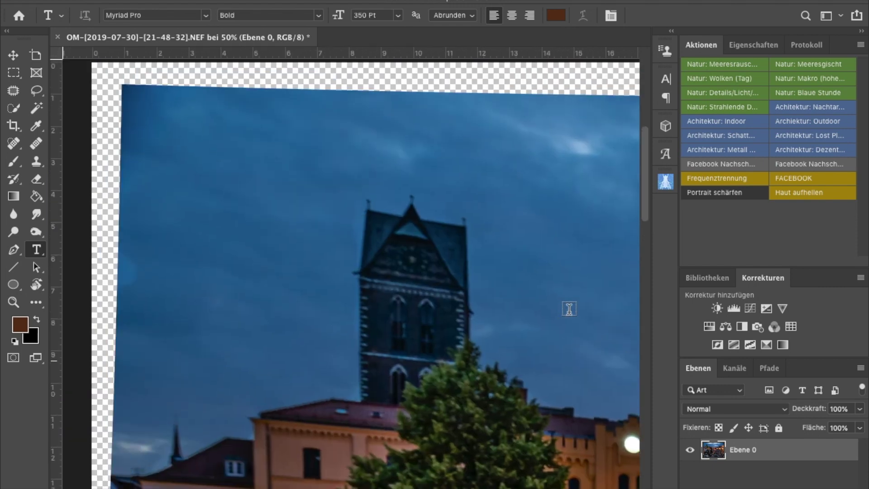
scroll(569, 309, up, 1)
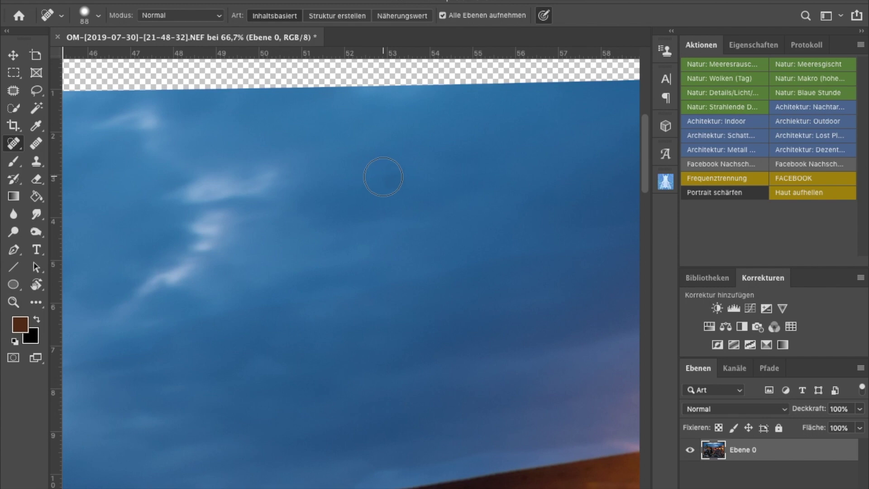
Heal three dark specks in the sky with the Spot Healing Brush
drag(382, 178, 398, 183)
click(457, 230)
scroll(458, 230, right, 5)
scroll(458, 230, right, 2)
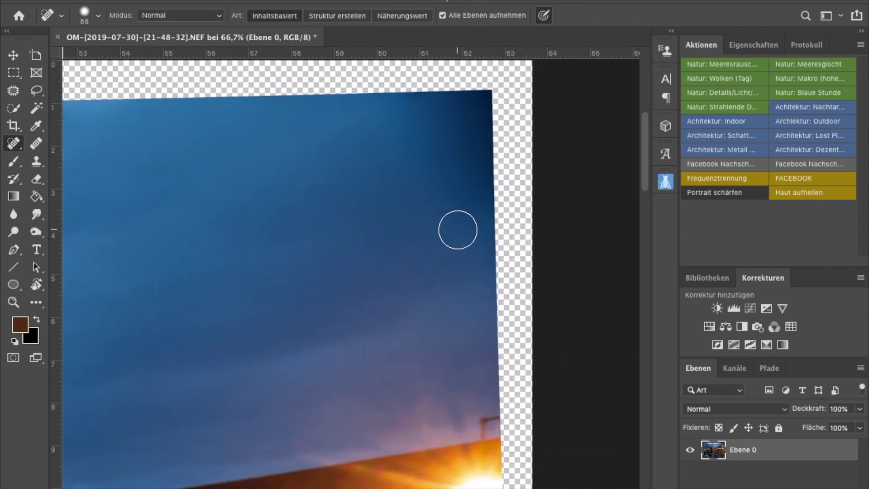
scroll(458, 229, down, 2)
click(383, 277)
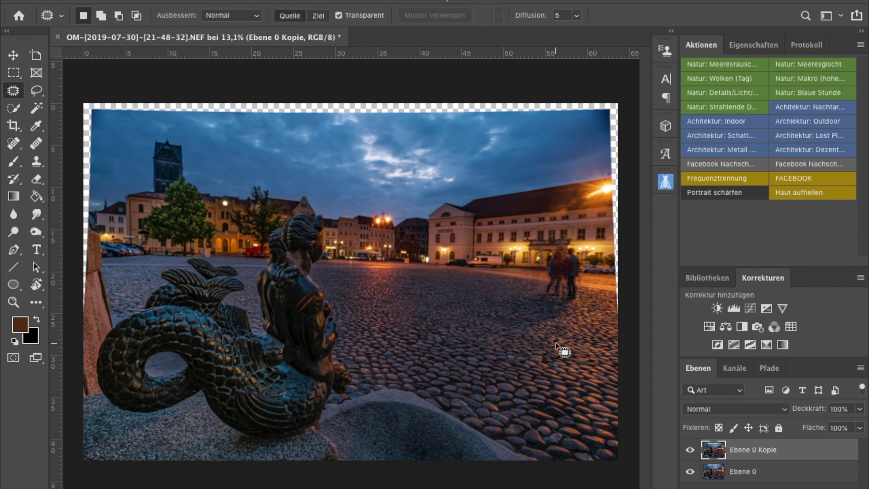
Zoom in on the square and patch the blurred couple with nearby pavement using the Patch tool
key(ctrl+plus)
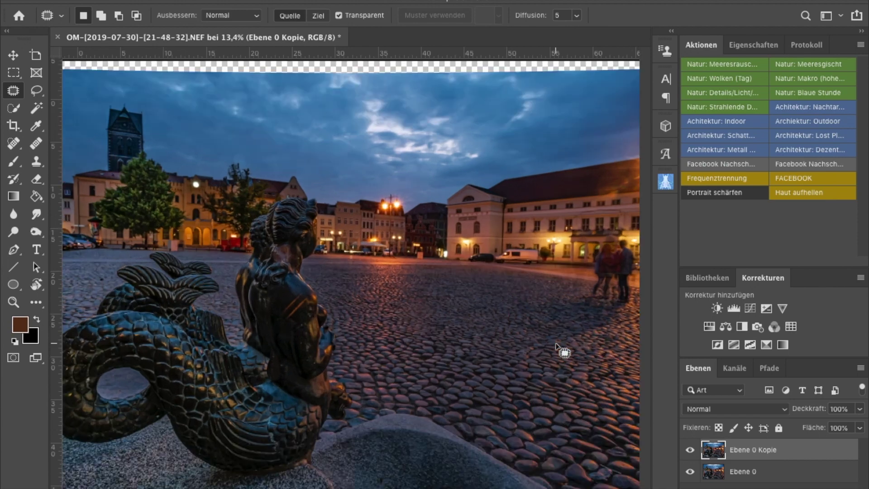
scroll(547, 389, up, 3)
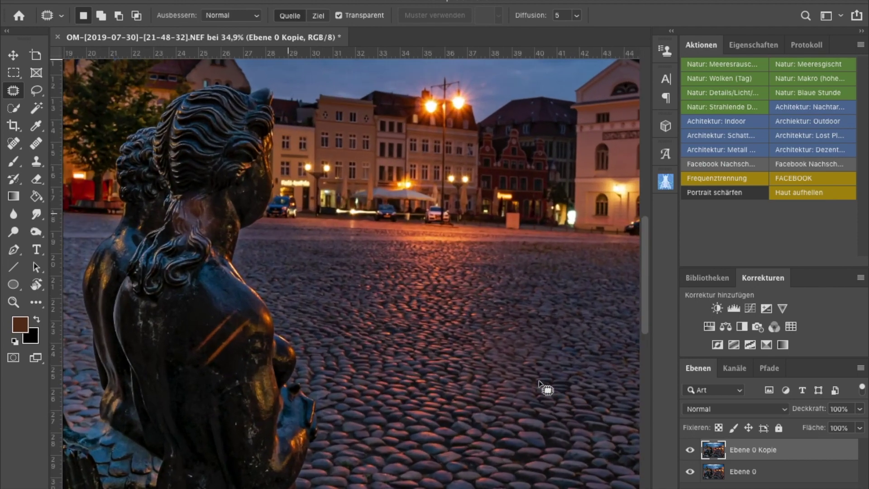
scroll(547, 390, right, 5)
scroll(547, 389, right, 3)
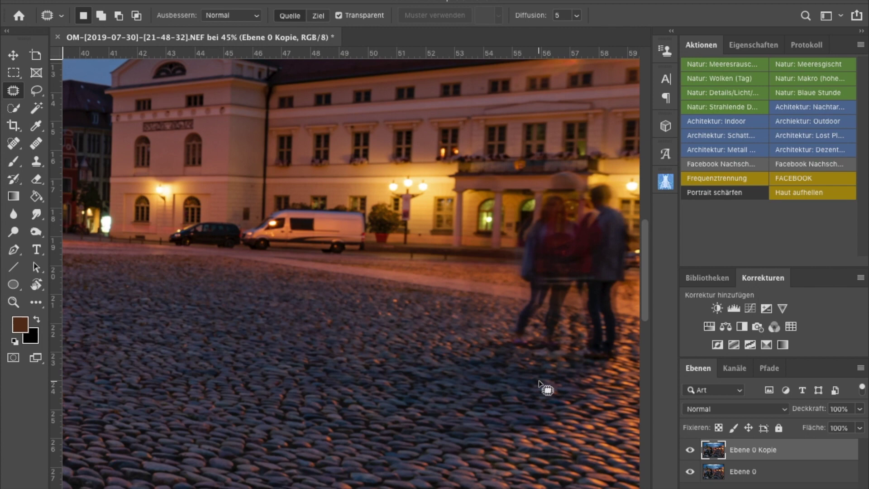
scroll(547, 389, right, 1)
scroll(547, 389, right, 5)
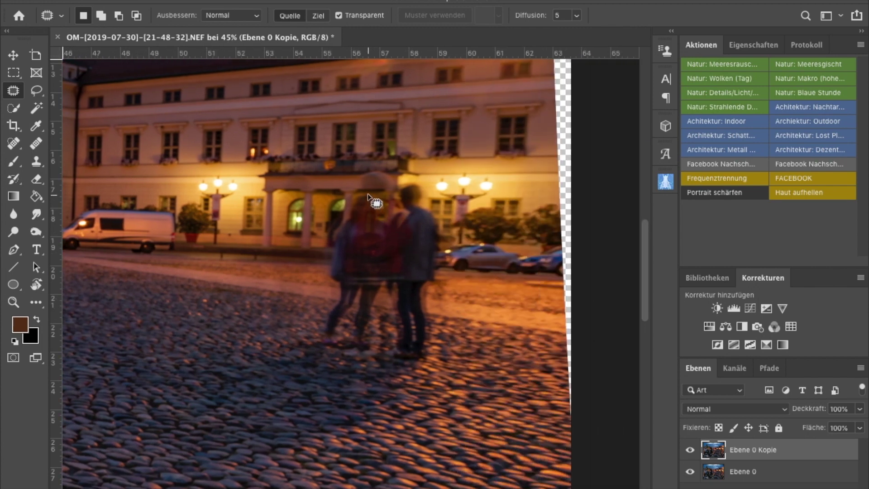
mouse_move(366, 191)
mouse_down()
mouse_move(326, 311)
mouse_move(331, 342)
mouse_move(361, 355)
mouse_move(439, 284)
mouse_move(393, 187)
mouse_up()
click(181, 126)
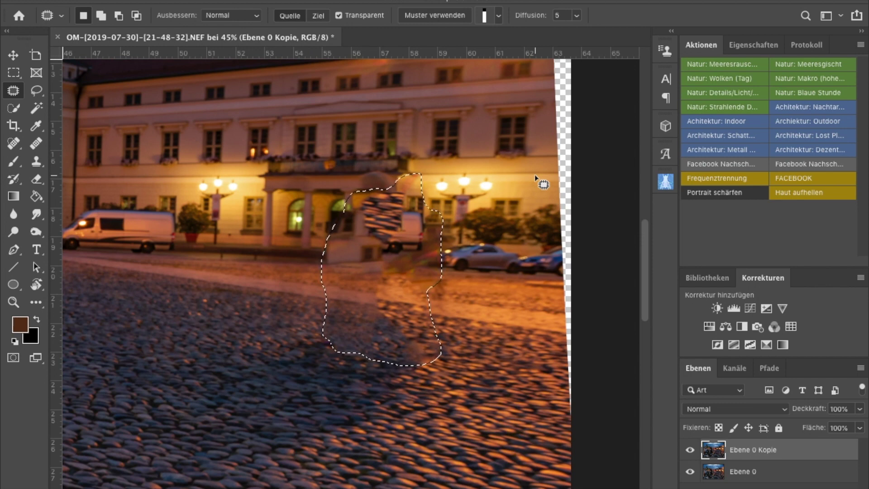
key(ctrl+d)
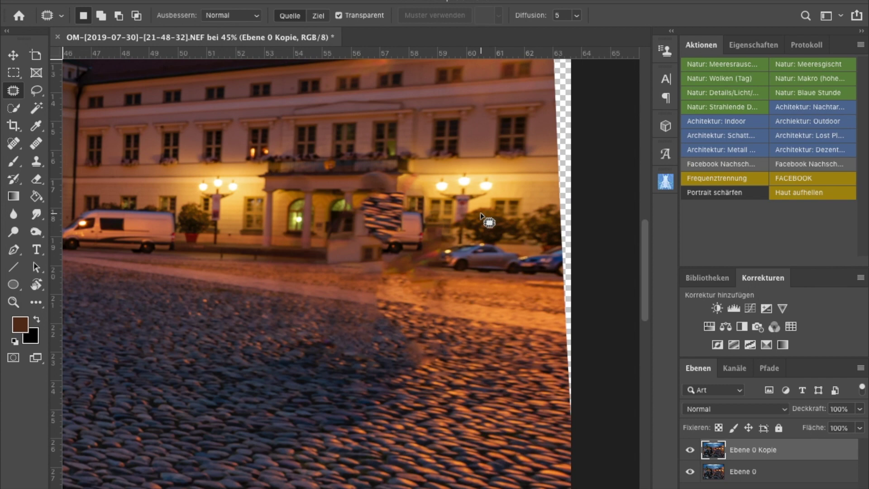
key(ctrl+plus)
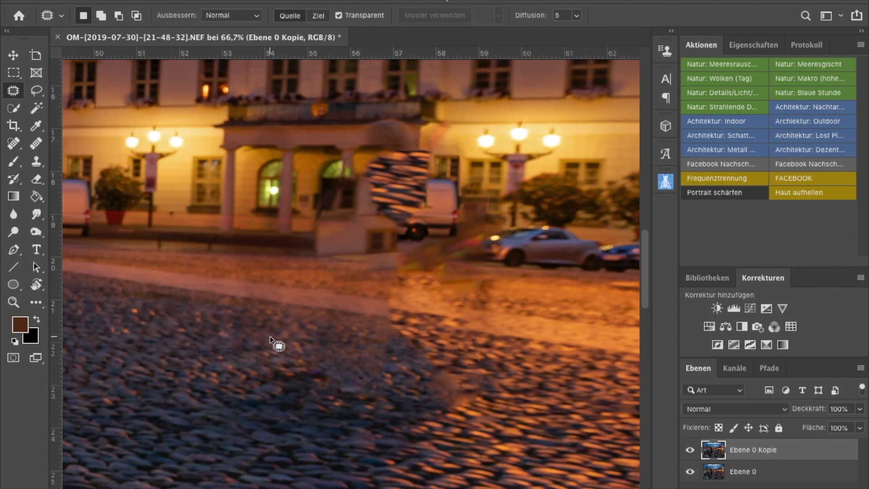
Turn off Transparent patching and cover the smeared pavement band with clean cobblestones
click(339, 15)
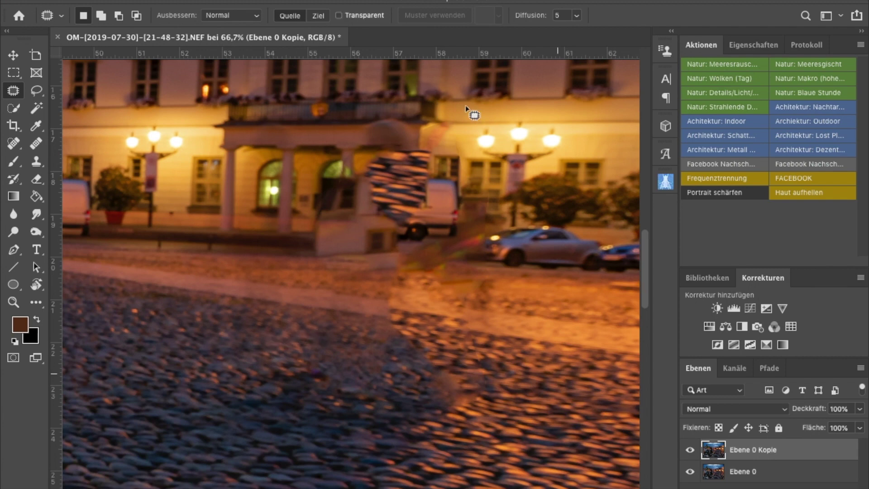
click(458, 310)
drag(435, 301, 391, 329)
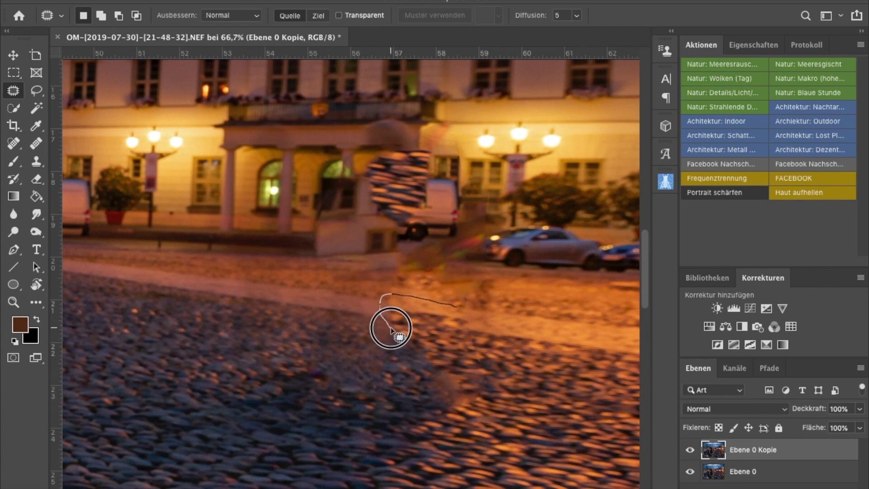
mouse_move(391, 329)
mouse_down()
mouse_move(458, 336)
mouse_move(460, 305)
mouse_move(444, 305)
mouse_move(443, 316)
mouse_move(557, 331)
mouse_up()
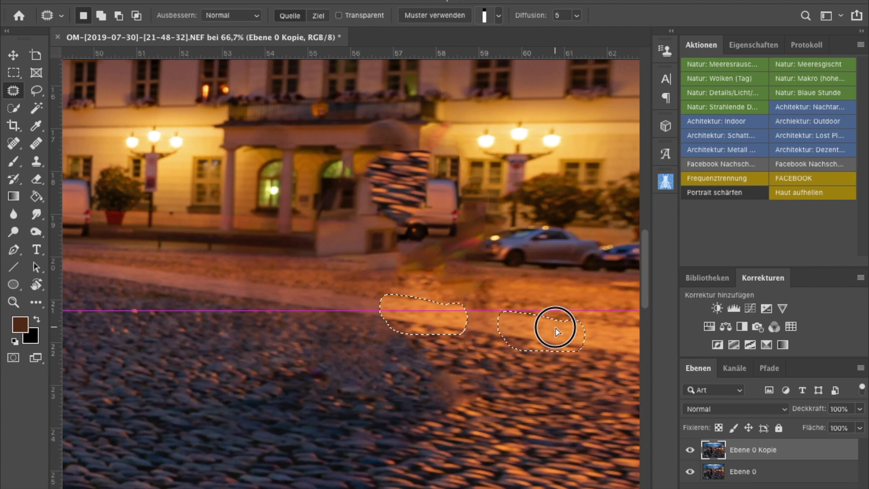
drag(555, 327, 556, 327)
mouse_move(322, 305)
mouse_down()
mouse_move(217, 310)
mouse_move(369, 398)
mouse_up()
key(ctrl+d)
drag(419, 328, 416, 324)
click(421, 264)
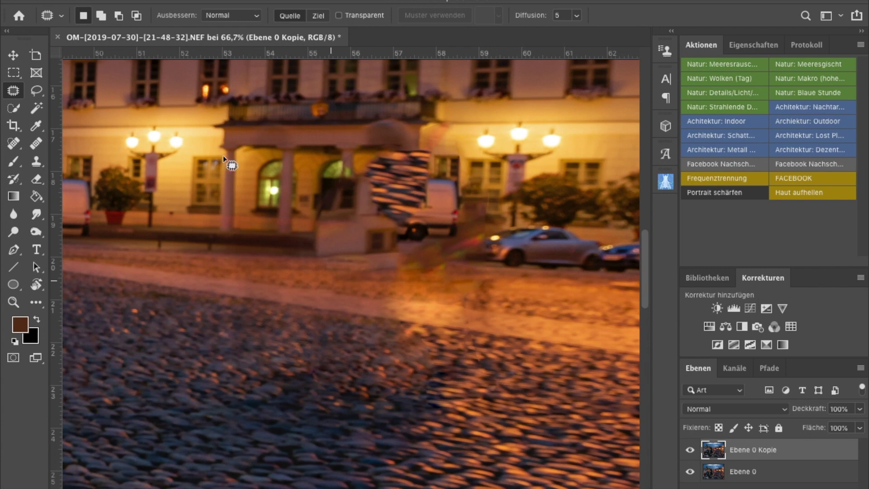
Patch the smudged facade beside the pillar with nearby pillar and window detail
mouse_move(224, 157)
mouse_down()
mouse_move(181, 190)
mouse_move(186, 161)
mouse_up()
drag(202, 181, 488, 186)
drag(227, 192, 485, 185)
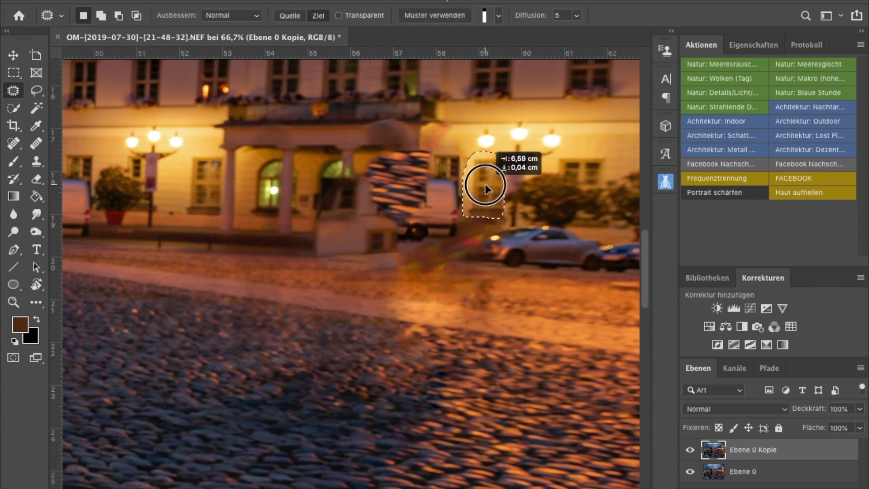
mouse_move(485, 154)
mouse_down()
mouse_move(507, 161)
mouse_move(484, 154)
mouse_move(460, 213)
mouse_move(209, 190)
mouse_up()
key(ctrl+d)
mouse_move(428, 151)
mouse_down()
mouse_move(464, 172)
mouse_move(207, 184)
mouse_up()
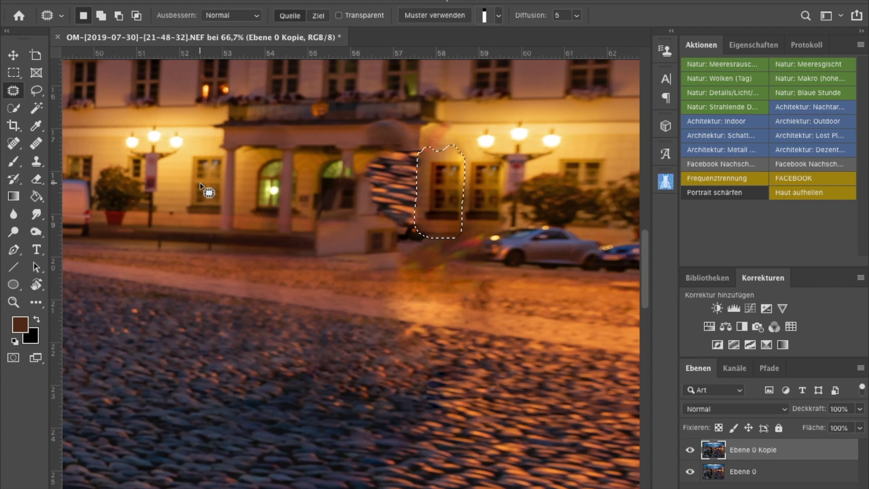
key(ctrl+d)
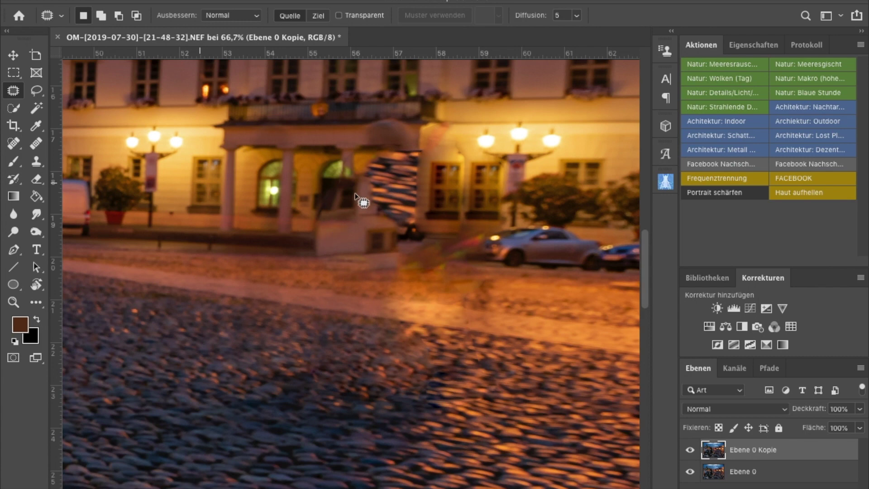
Patch the blurred entrance columns using columns and windows from the left
mouse_move(337, 156)
mouse_down()
mouse_move(329, 263)
mouse_move(354, 256)
mouse_move(355, 159)
mouse_up()
drag(347, 202, 287, 200)
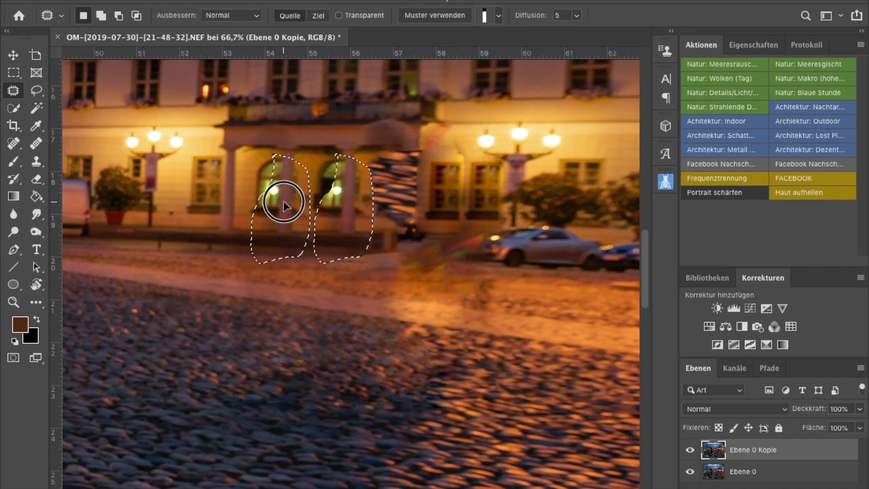
key(ctrl+d)
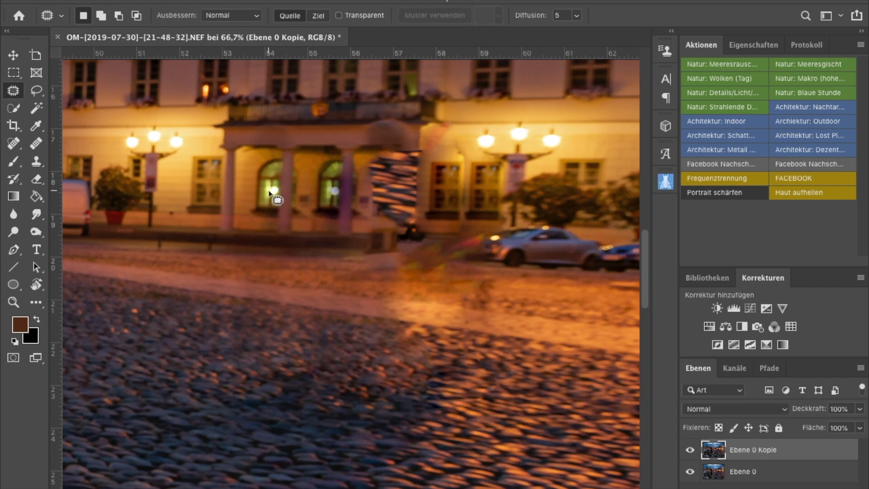
mouse_move(380, 150)
mouse_down()
mouse_move(358, 223)
mouse_move(380, 150)
mouse_up()
drag(401, 179, 281, 178)
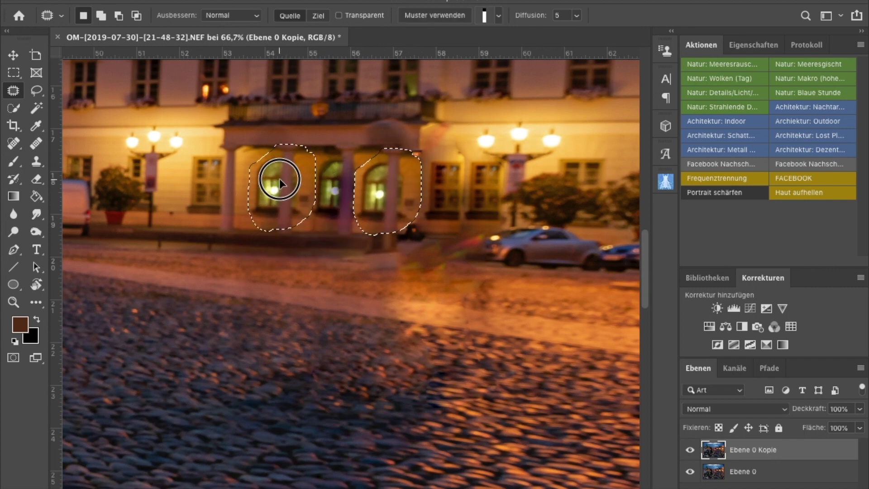
Patch away the parked silver car and its remaining dark parts
scroll(279, 181, up, 3)
mouse_move(416, 170)
mouse_down()
mouse_move(372, 176)
mouse_move(415, 170)
mouse_up()
drag(369, 204, 299, 204)
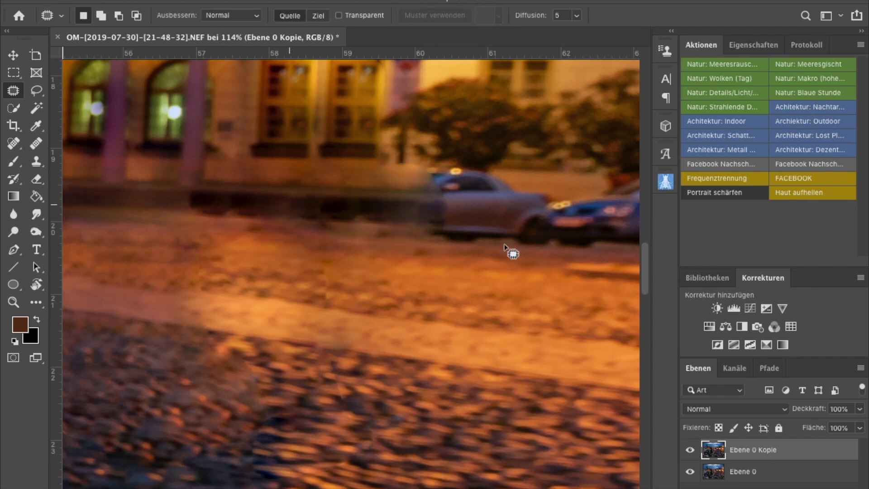
drag(453, 163, 453, 165)
drag(453, 199, 320, 204)
drag(480, 173, 535, 216)
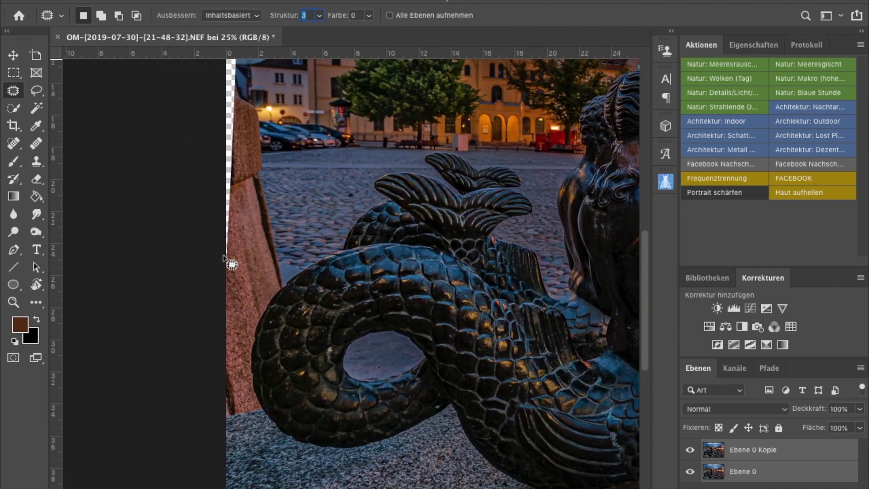
Quick-select the stone post beside the transparent left edge
scroll(225, 260, up, 3)
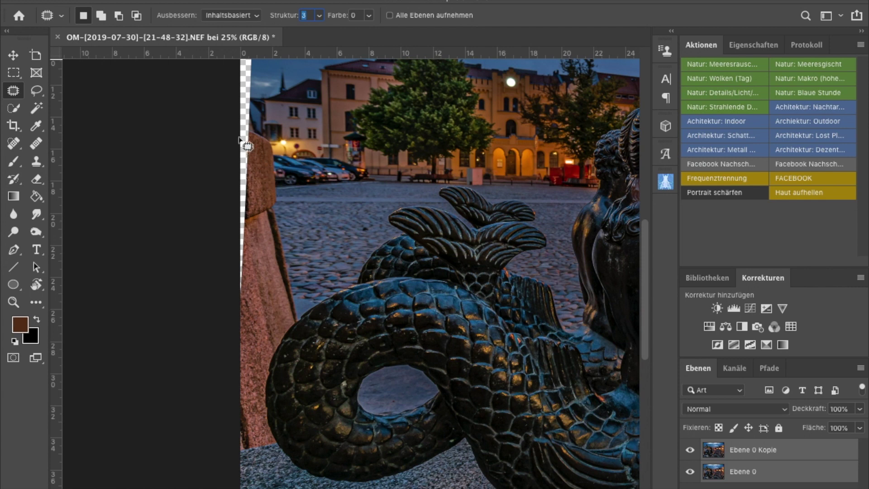
key(w)
drag(247, 146, 250, 236)
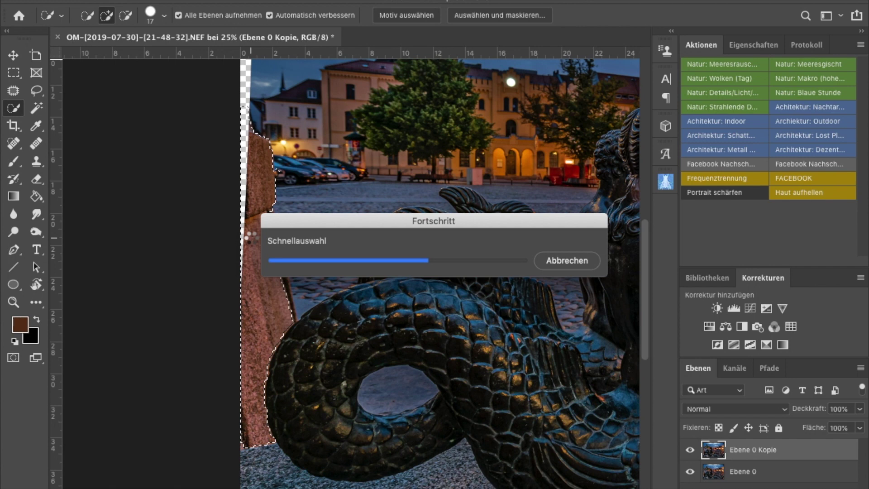
Start a Content-Aware Fill from the Edit menu for the selected area
click(160, 1)
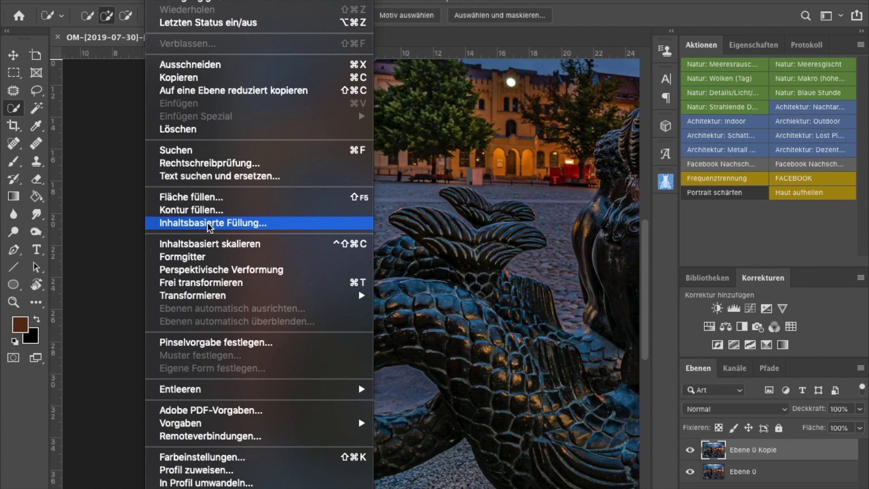
click(210, 226)
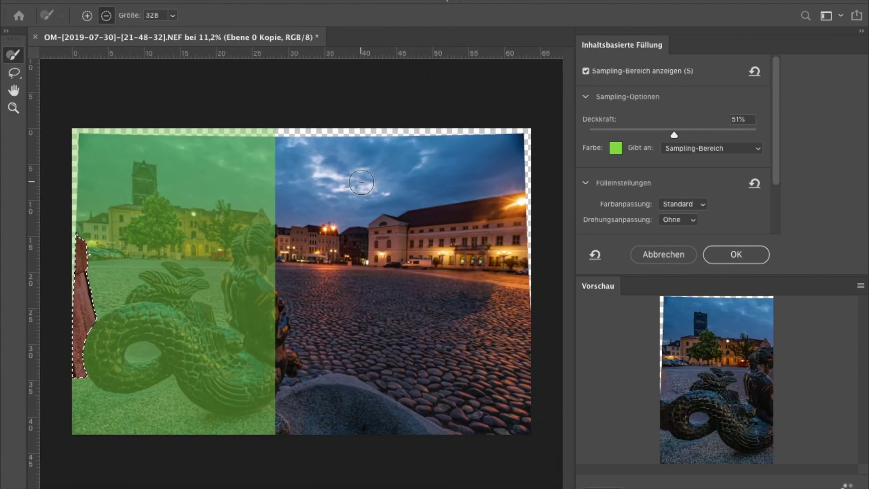
scroll(361, 182, up, 3)
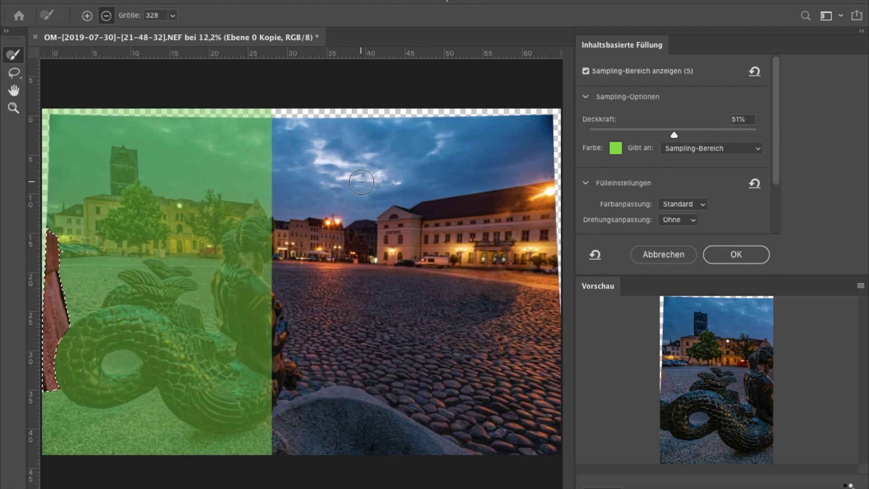
scroll(362, 182, down, 1)
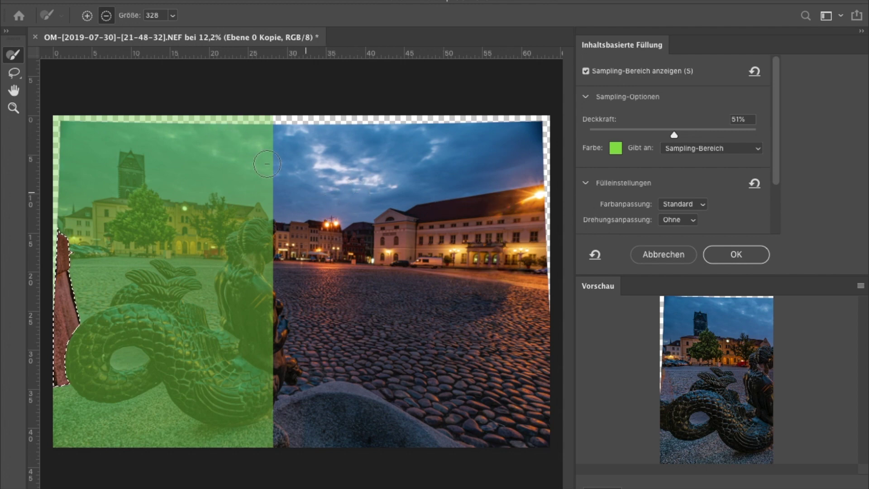
Exclude sky, trees, buildings and statue from sampling, add cobblestones, and apply the fill
mouse_move(275, 153)
mouse_down()
mouse_move(209, 161)
mouse_move(155, 123)
mouse_move(111, 134)
mouse_move(169, 156)
mouse_move(105, 149)
mouse_move(60, 179)
mouse_up()
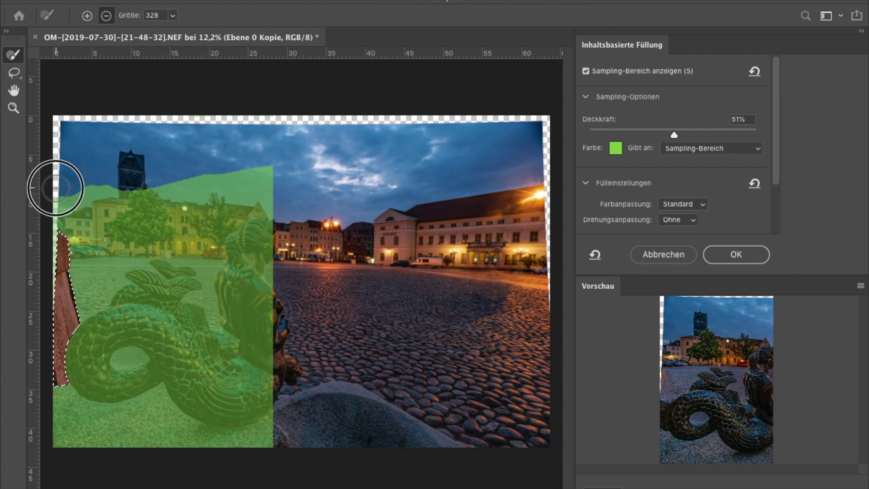
mouse_move(56, 204)
mouse_down()
mouse_move(101, 246)
mouse_move(118, 229)
mouse_move(233, 412)
mouse_move(86, 353)
mouse_move(185, 277)
mouse_move(101, 417)
mouse_move(235, 314)
mouse_up()
click(172, 16)
drag(178, 34, 186, 34)
drag(312, 281, 554, 385)
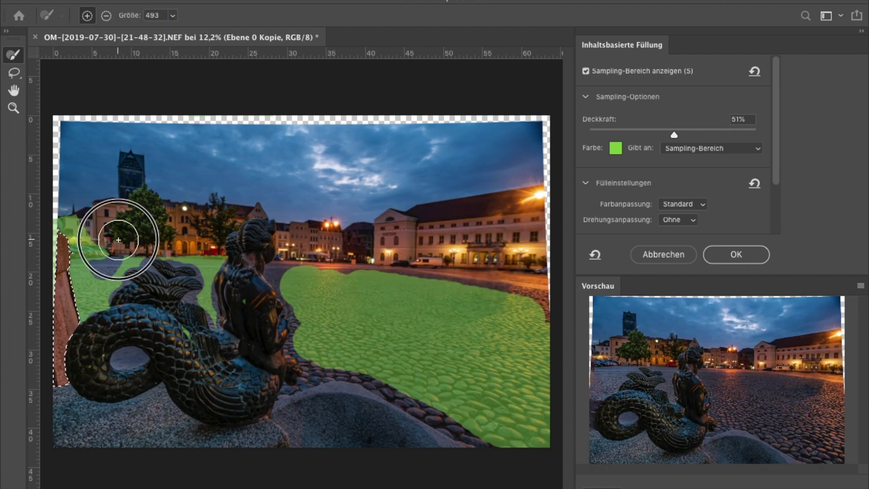
key(Return)
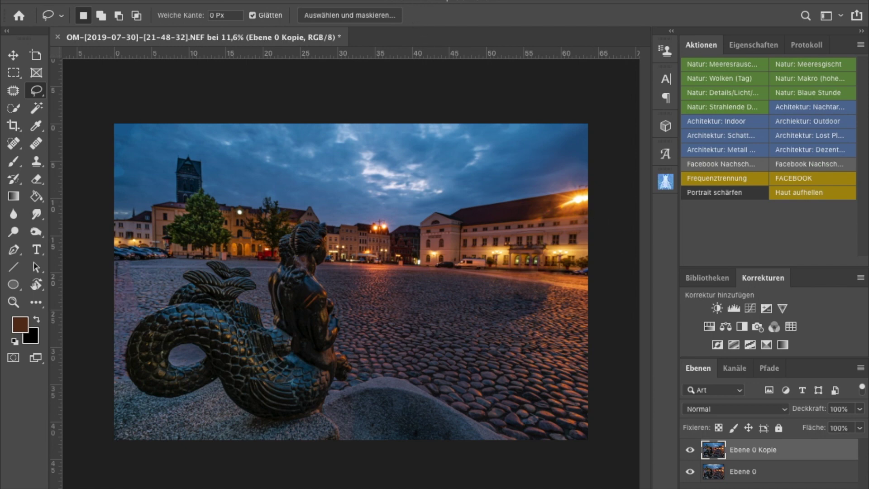
Send the photo from the Filter menu to Nik Color Efex Pro
click(376, 1)
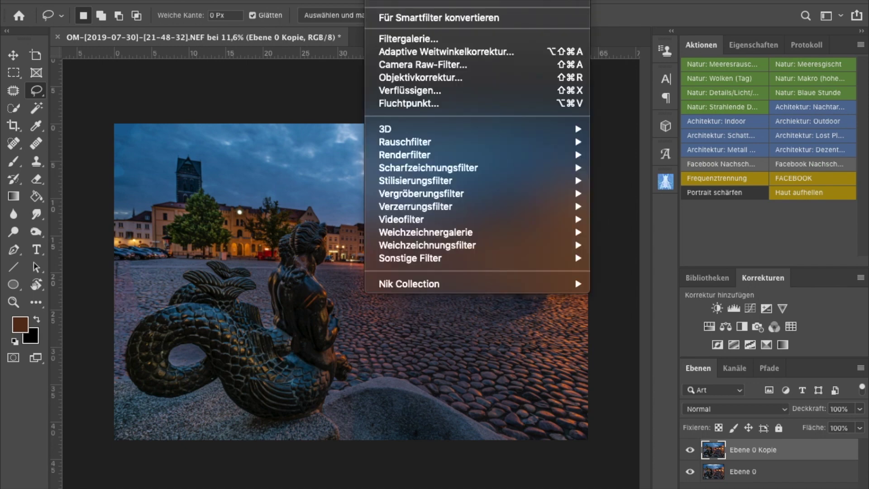
mouse_move(409, 284)
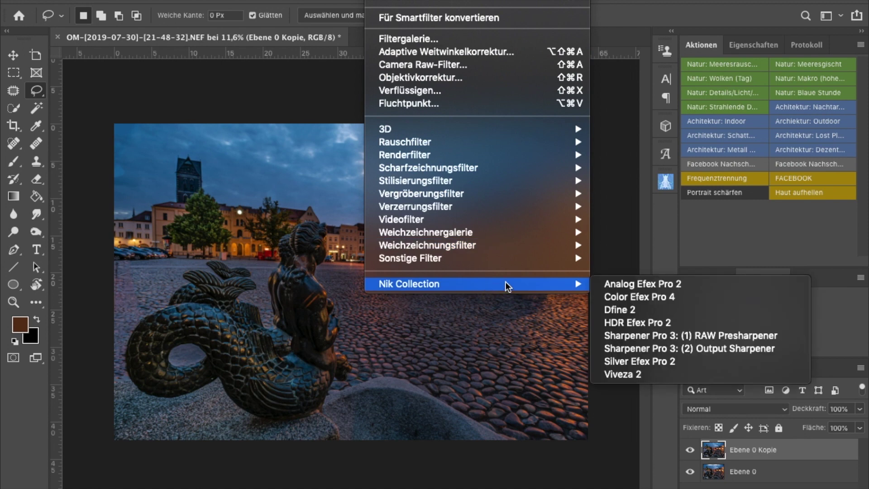
click(672, 296)
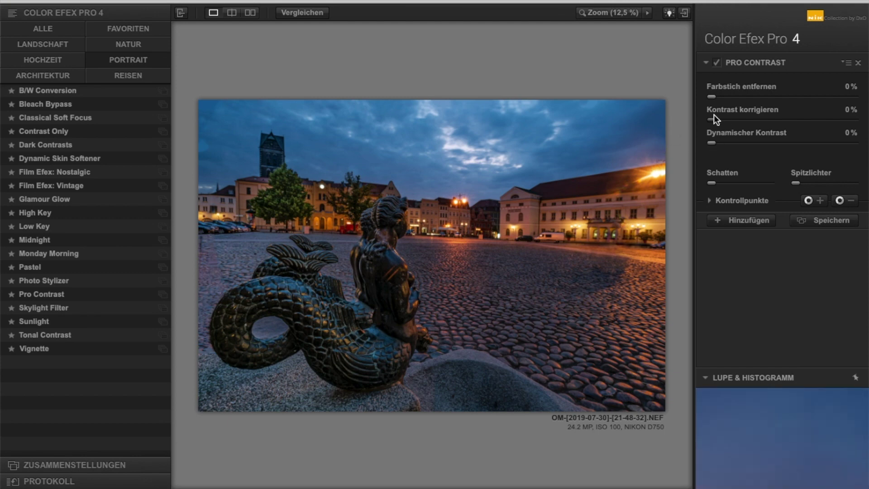
Set Kontrast korrigieren and Dynamischer Kontrast to 18% in Pro Contrast
mouse_move(713, 119)
mouse_down()
mouse_move(746, 119)
mouse_move(734, 121)
mouse_up()
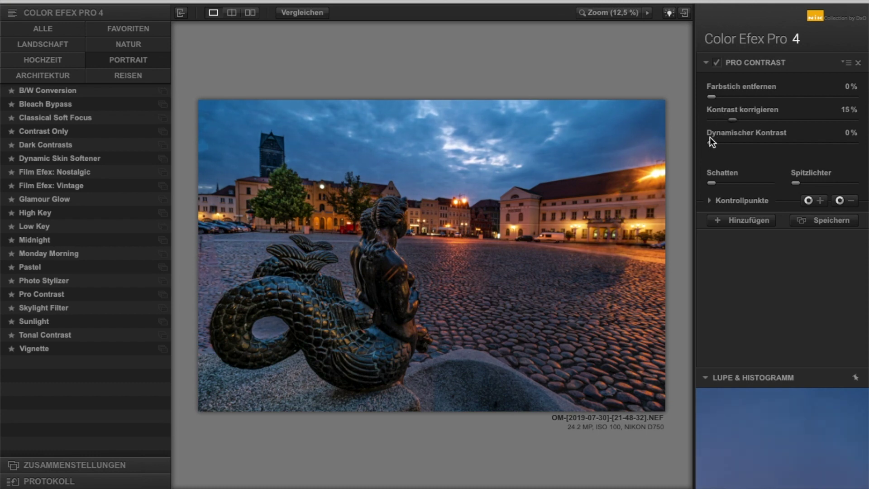
mouse_move(710, 140)
mouse_down()
mouse_move(748, 144)
mouse_move(737, 144)
mouse_up()
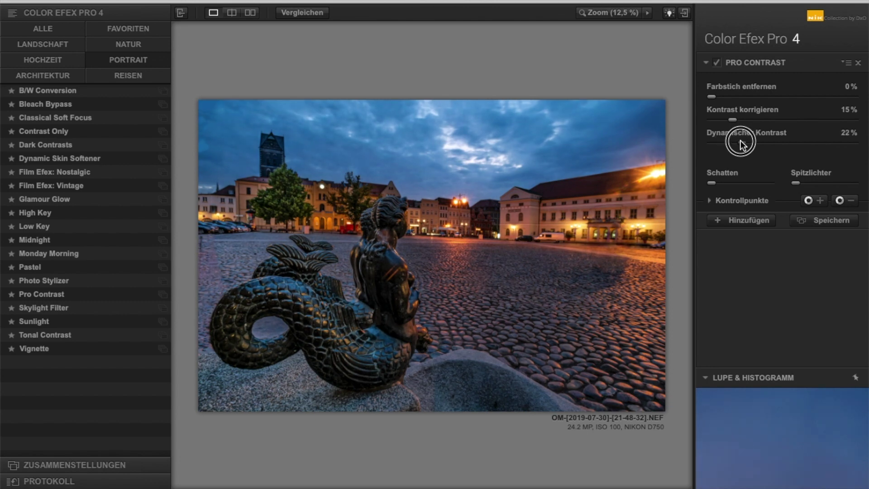
drag(740, 140, 734, 141)
drag(734, 146, 684, 146)
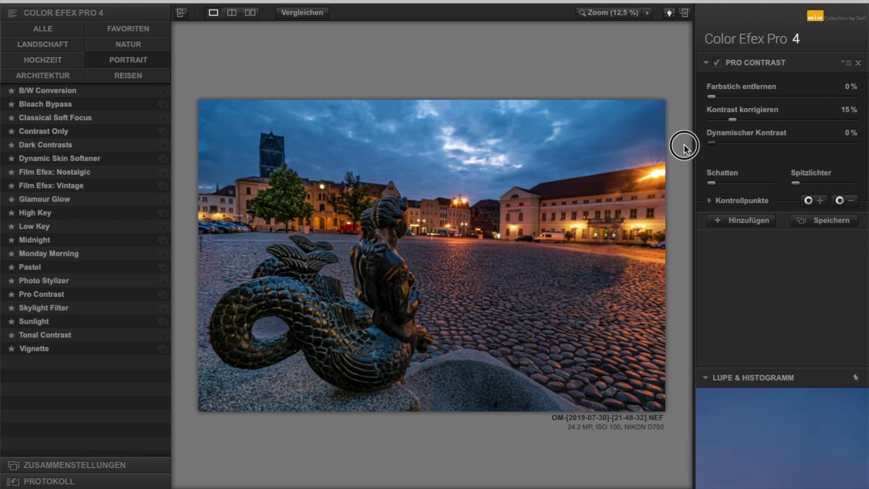
mouse_move(733, 120)
mouse_down()
mouse_move(706, 121)
mouse_move(740, 124)
mouse_move(736, 144)
mouse_up()
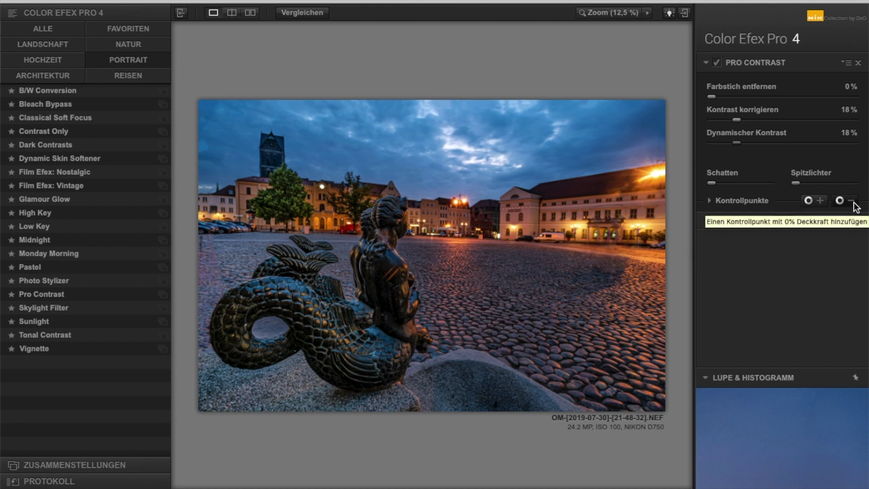
click(839, 200)
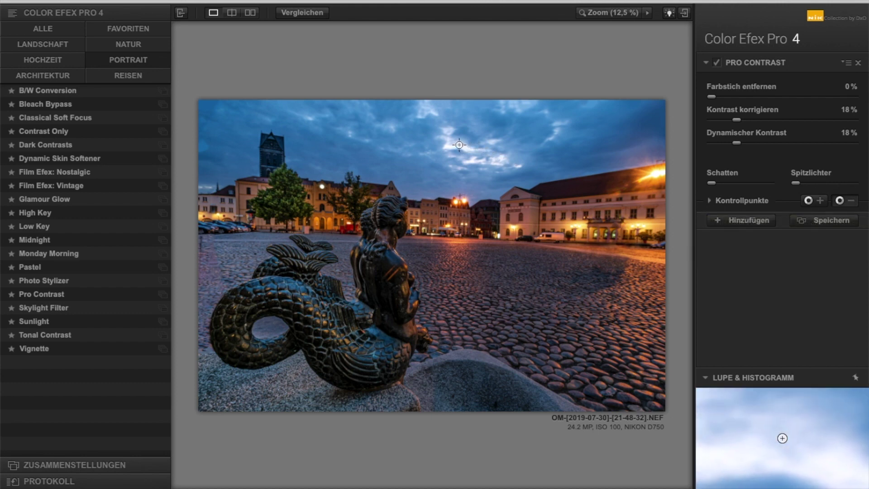
At 50% zoom, place and resize a 0% control point on the sky clouds, then add a second filter slot
key(ctrl+plus)
key(ctrl+plus)
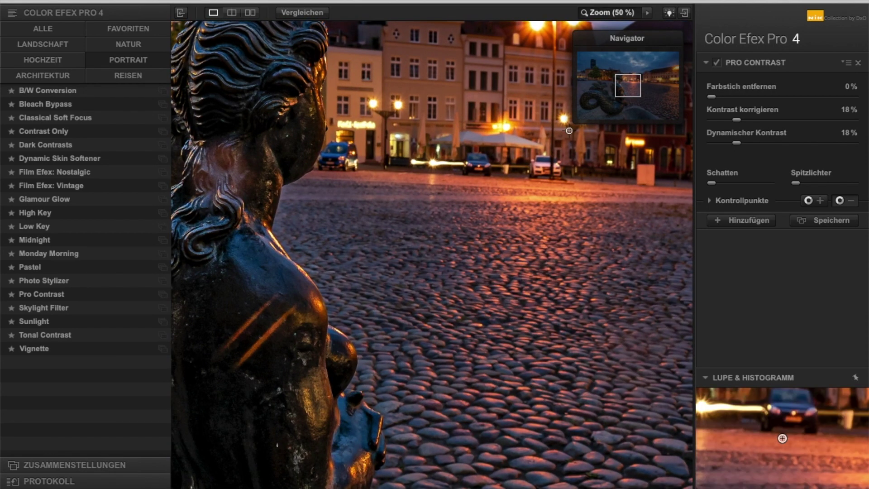
drag(633, 93, 641, 65)
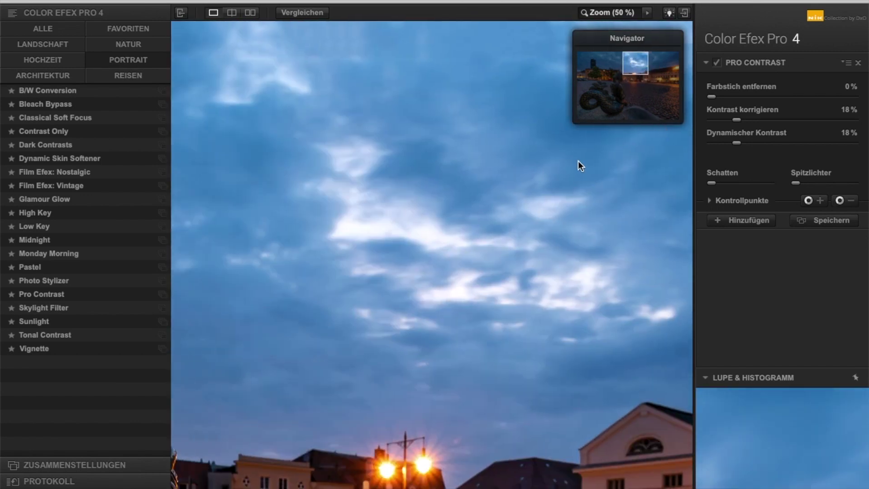
click(839, 200)
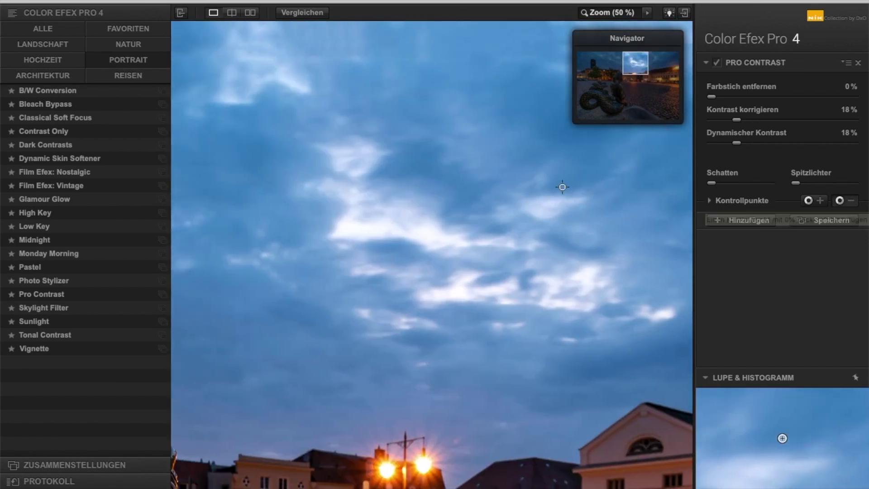
click(361, 230)
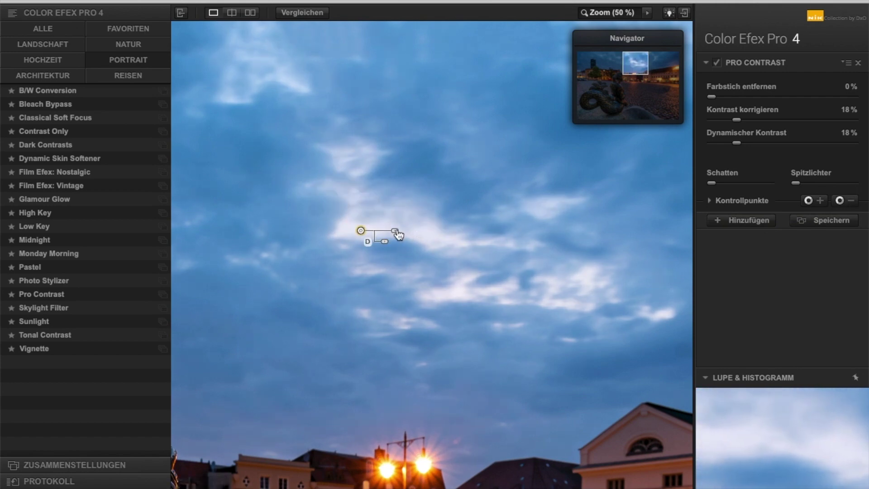
drag(395, 232, 398, 230)
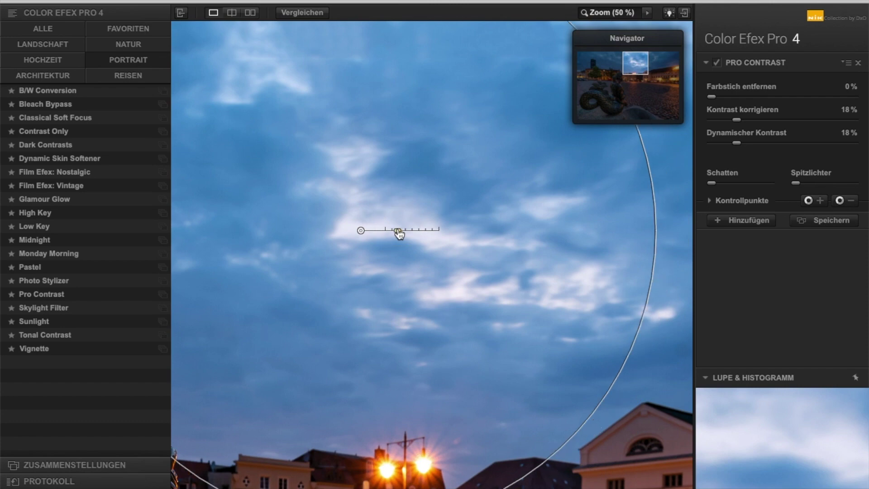
click(609, 12)
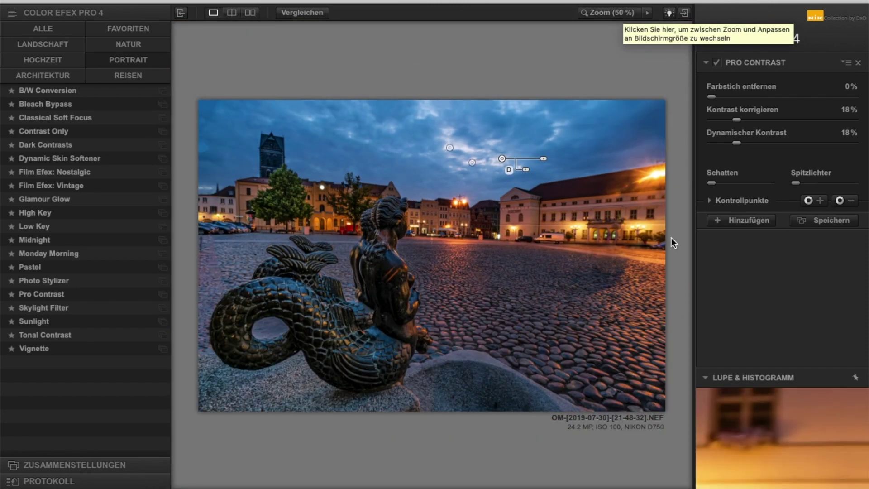
click(749, 220)
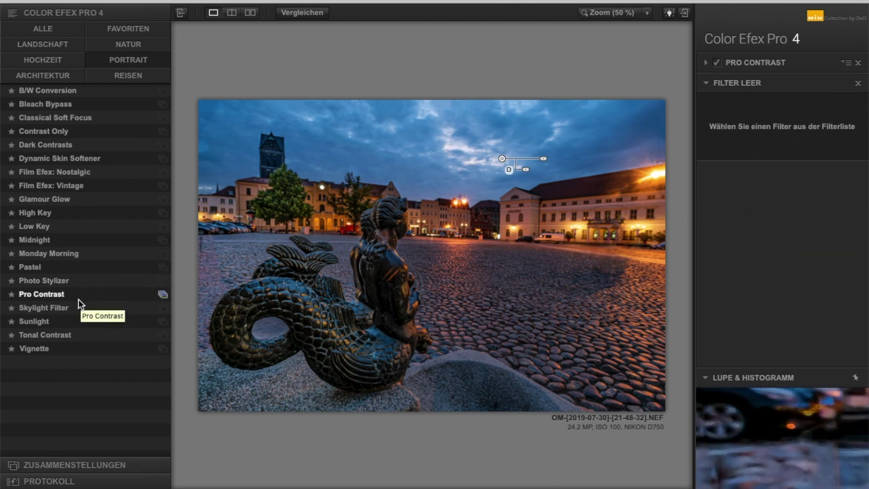
Add the Tonal Contrast filter and try lowering its highlight, midtone, shadow and saturation sliders
click(68, 337)
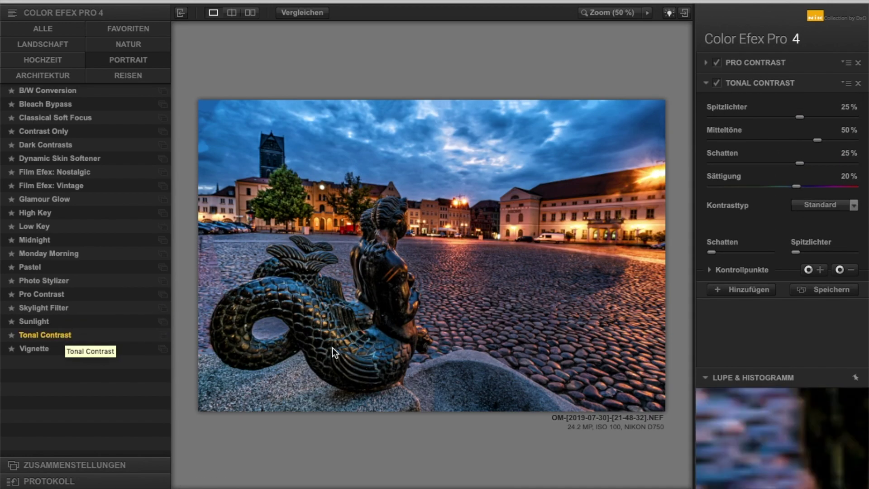
drag(820, 140, 787, 147)
drag(802, 116, 787, 119)
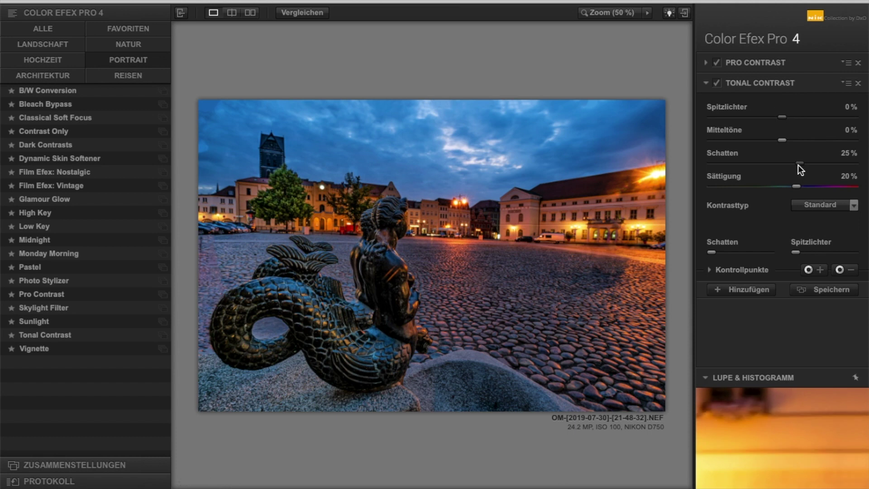
drag(800, 163, 784, 165)
drag(802, 182, 786, 186)
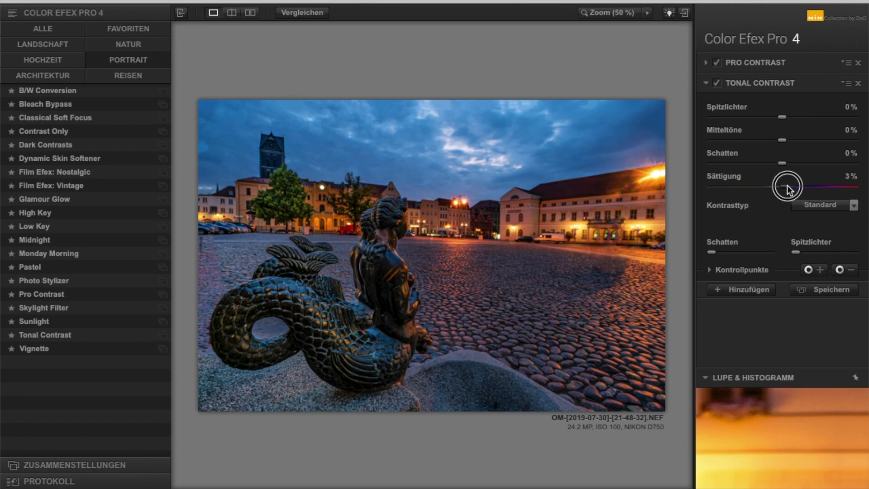
drag(784, 186, 786, 186)
Settle Tonal Contrast at highlights -41%, midtones 12%, shadows 22% and saturation 5%
click(783, 118)
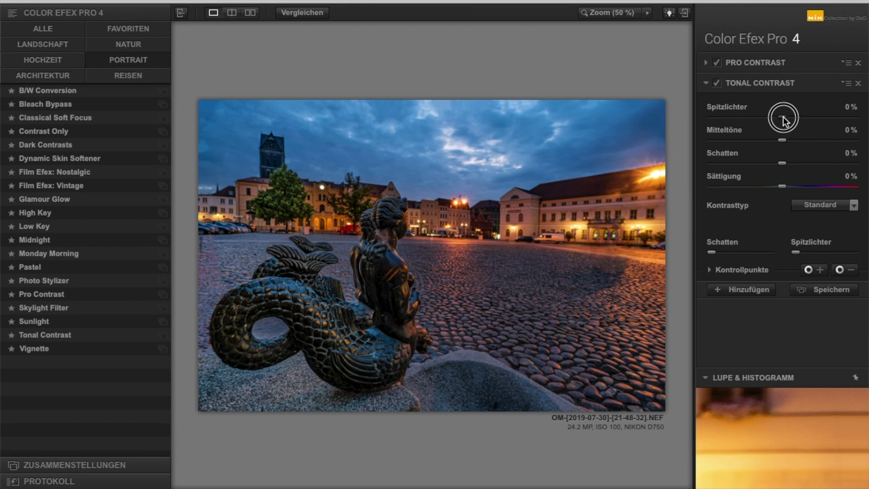
drag(783, 117, 847, 120)
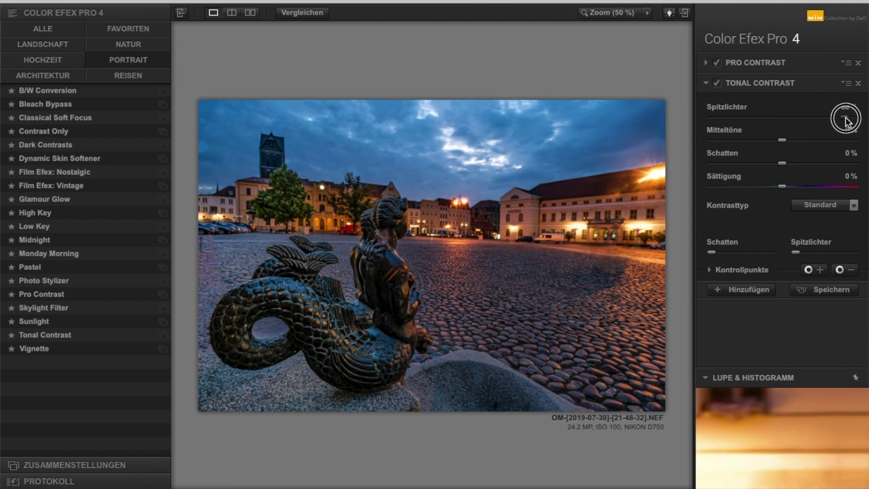
mouse_move(847, 120)
mouse_down()
mouse_move(729, 138)
mouse_move(803, 143)
mouse_move(778, 138)
mouse_move(796, 140)
mouse_up()
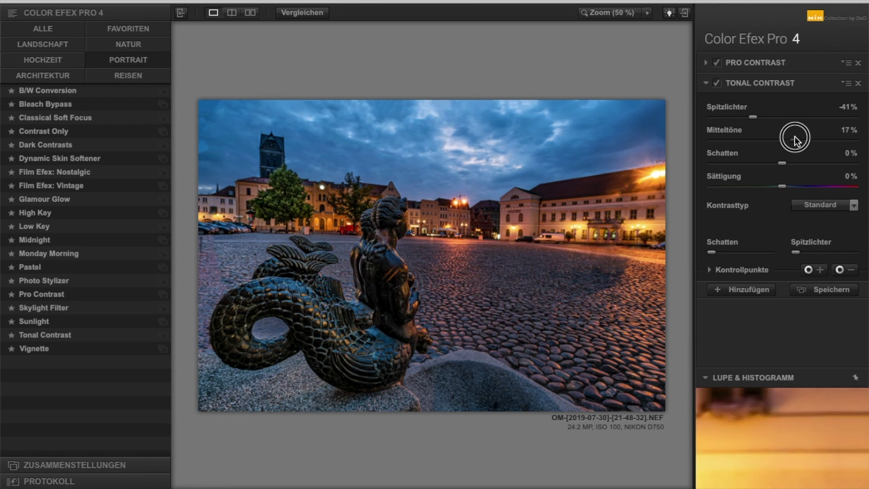
mouse_move(796, 140)
mouse_down()
mouse_move(782, 138)
mouse_move(792, 137)
mouse_up()
drag(783, 186, 787, 185)
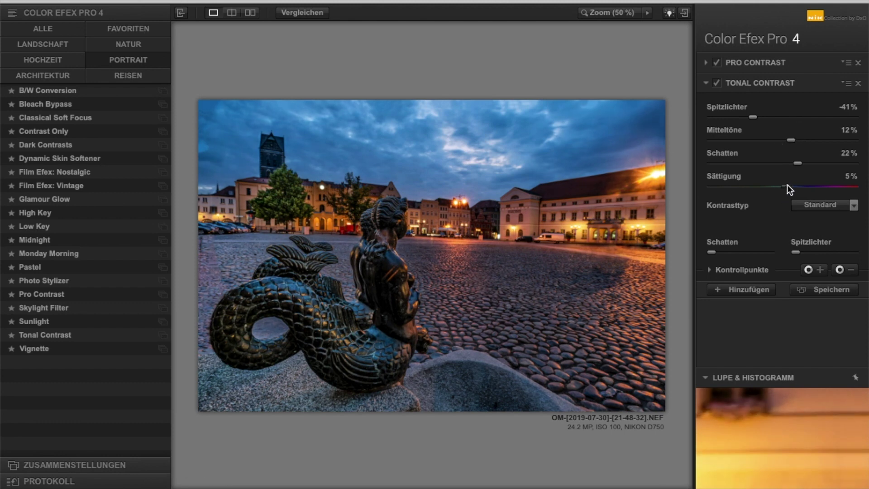
click(850, 272)
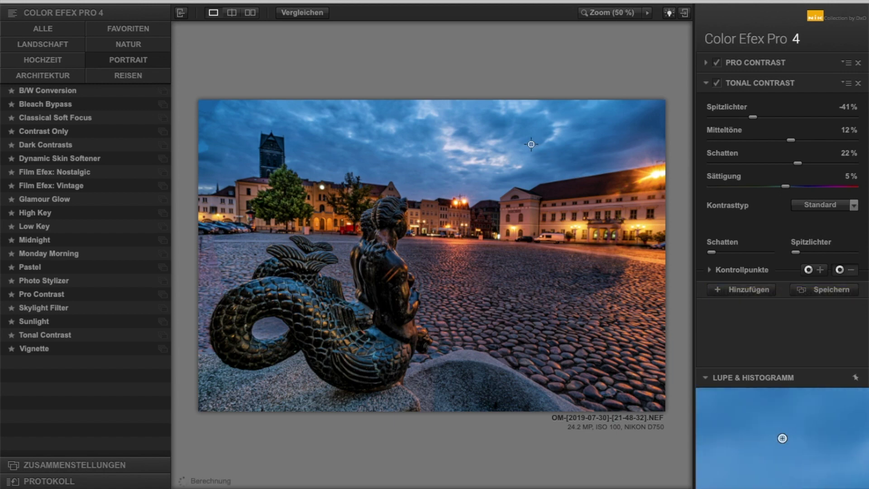
Place two widened effect-reducing control points on the sky clouds and show their mask
click(517, 148)
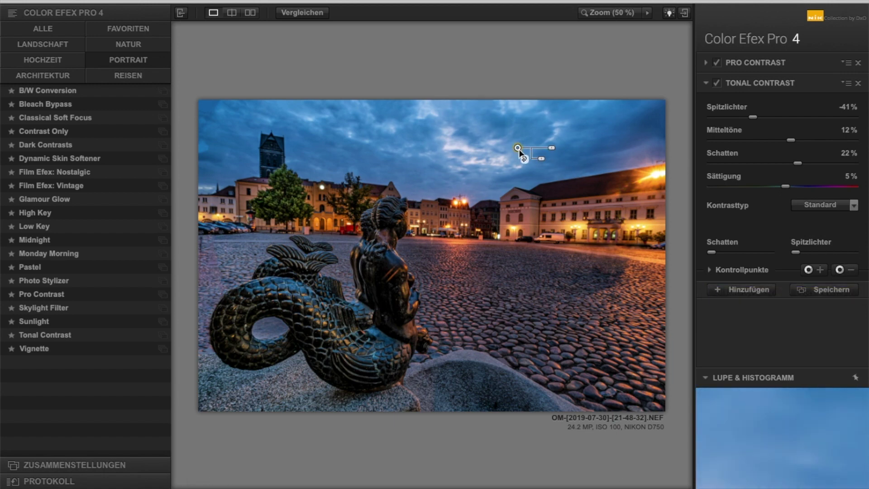
drag(551, 147, 563, 151)
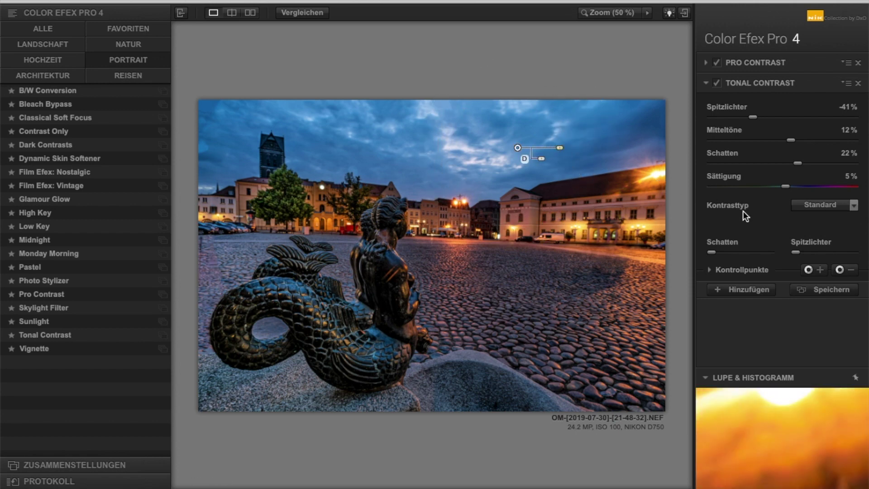
click(710, 270)
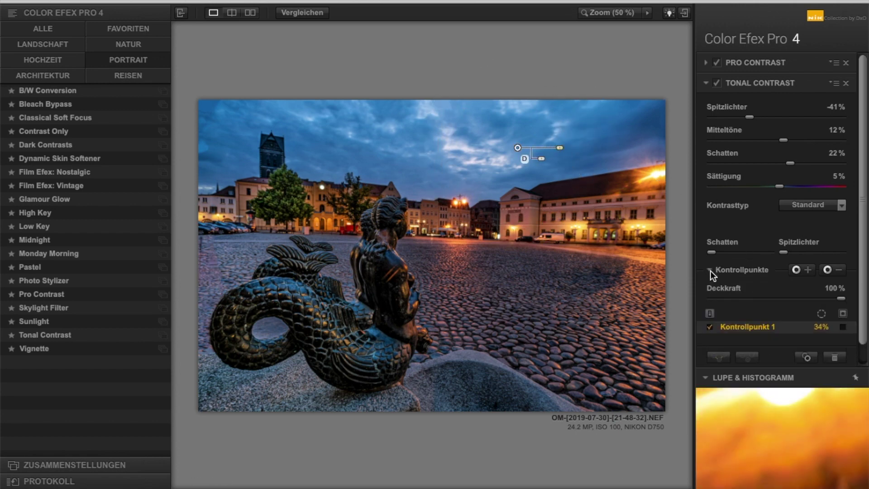
click(843, 314)
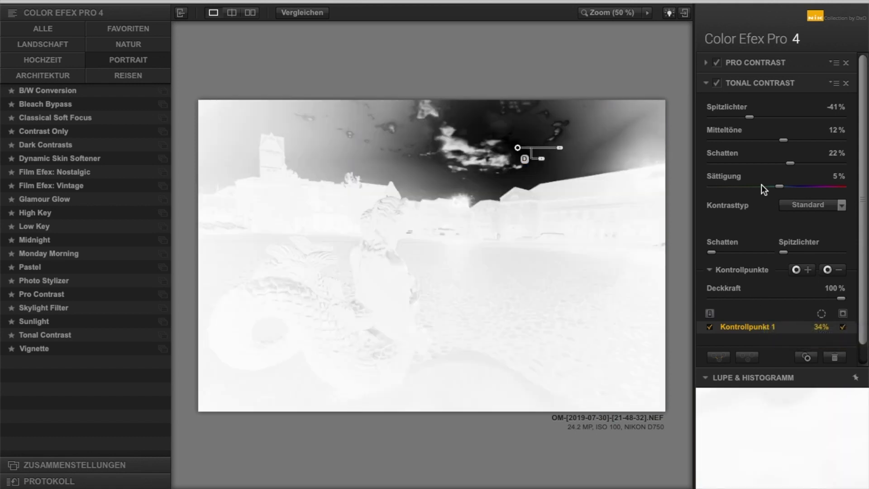
click(828, 270)
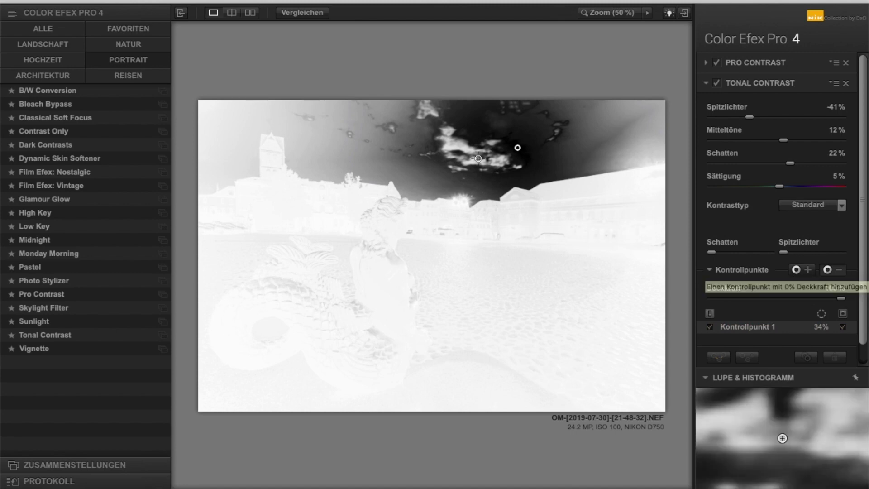
click(455, 144)
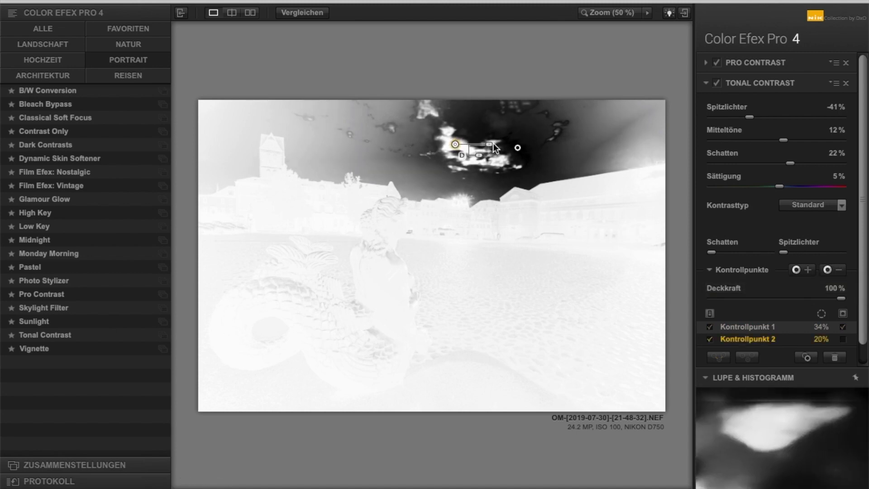
click(843, 313)
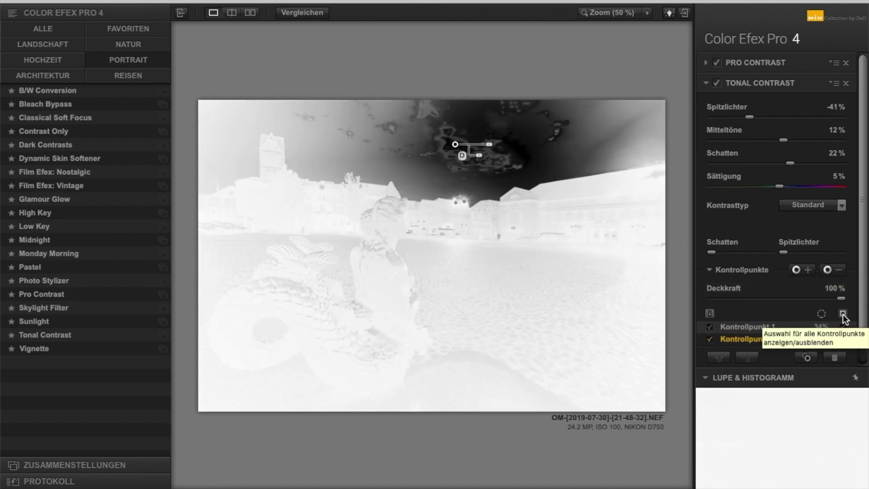
Add reducing control points in the upper-right and upper-left sky, sized 38% and 32%
click(828, 270)
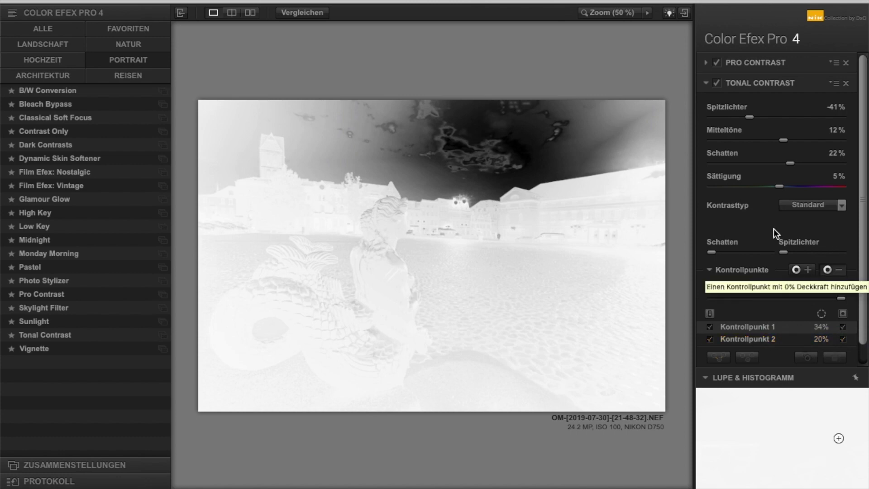
click(598, 119)
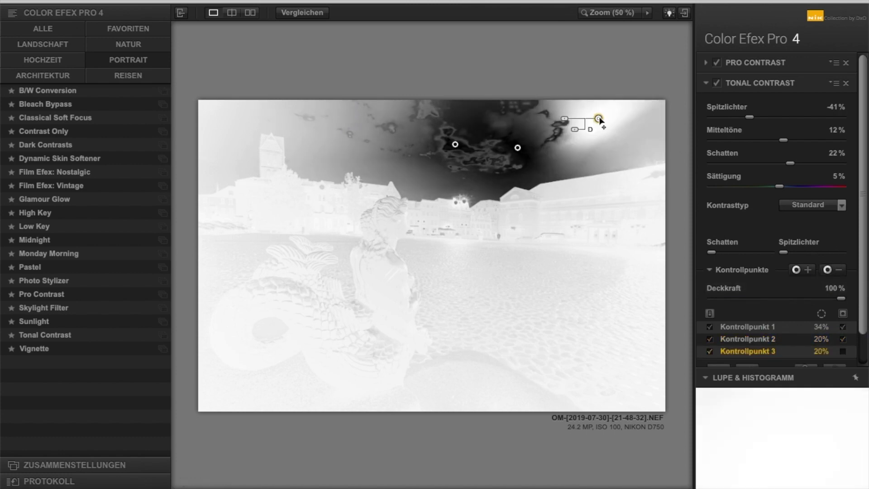
drag(565, 120, 554, 119)
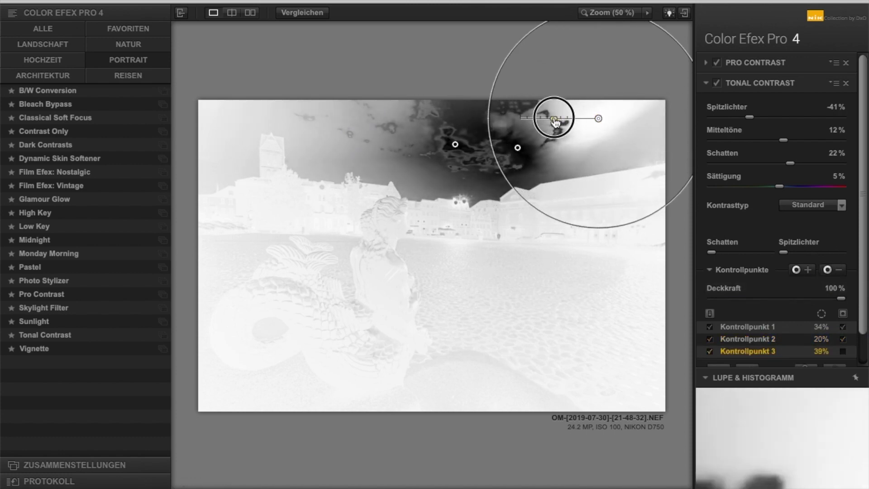
click(839, 269)
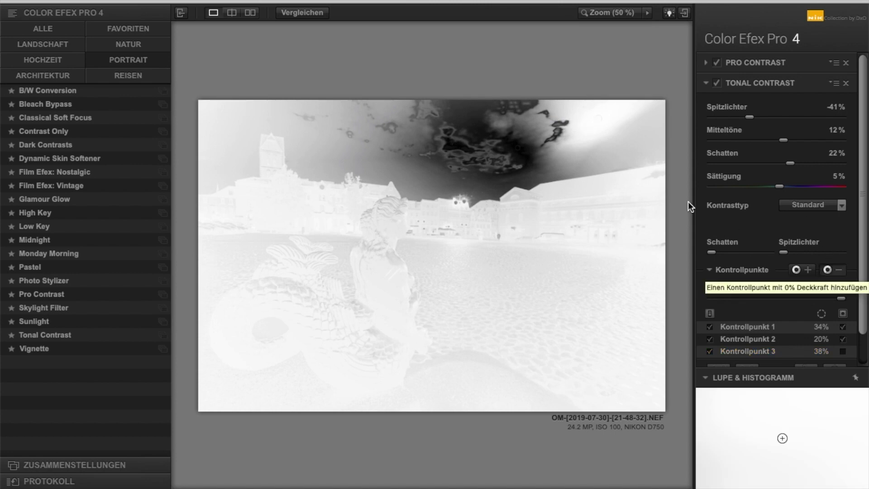
click(335, 145)
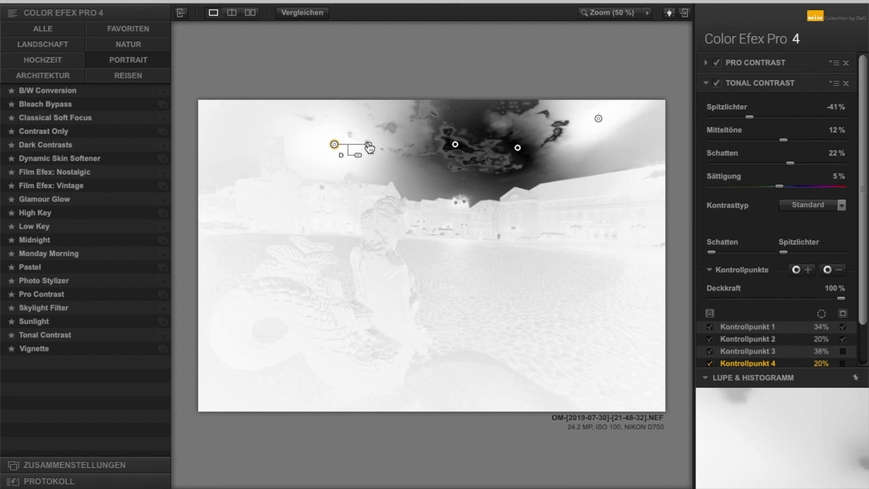
drag(371, 145, 374, 144)
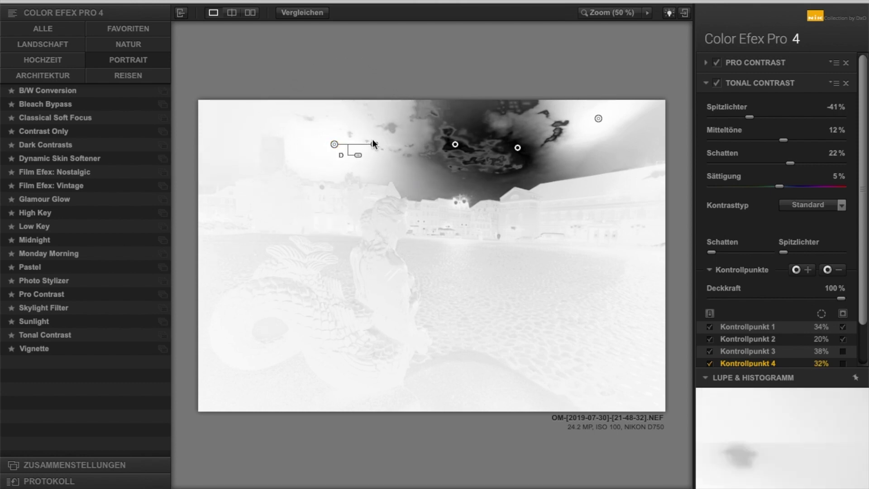
click(843, 314)
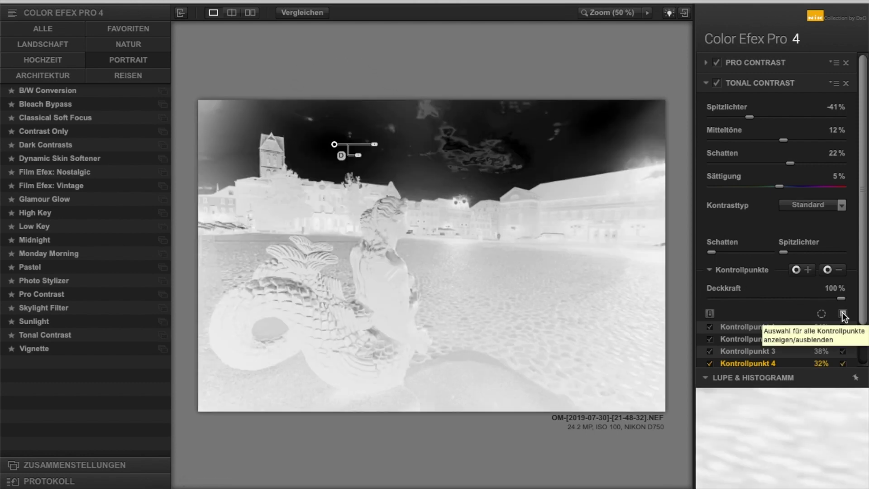
Place enlarged reducing control points at the sky's top centre and right of centre
click(840, 271)
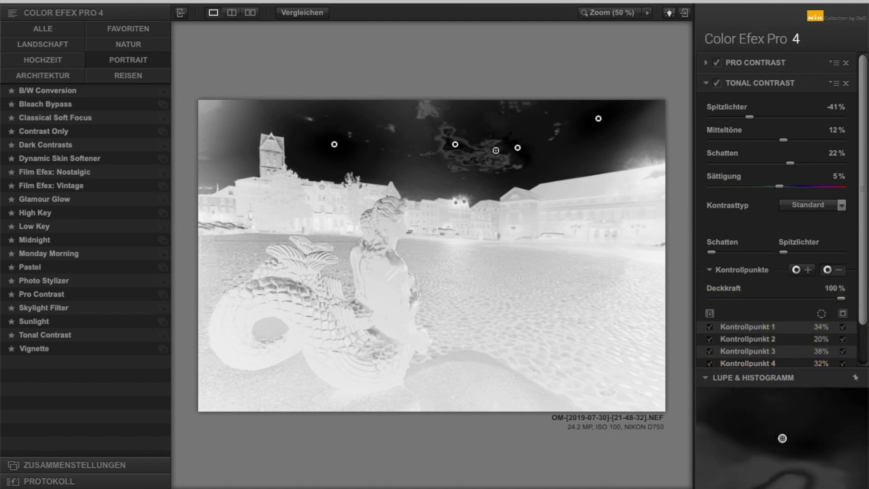
click(428, 109)
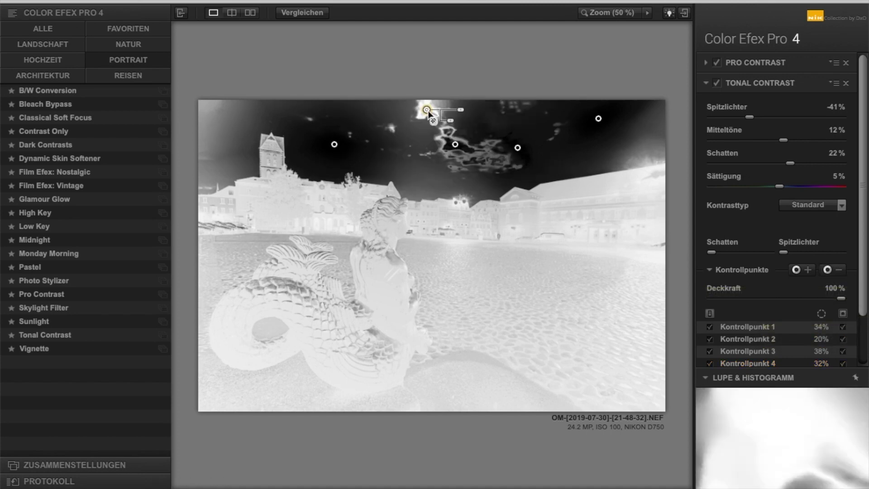
drag(461, 110, 476, 110)
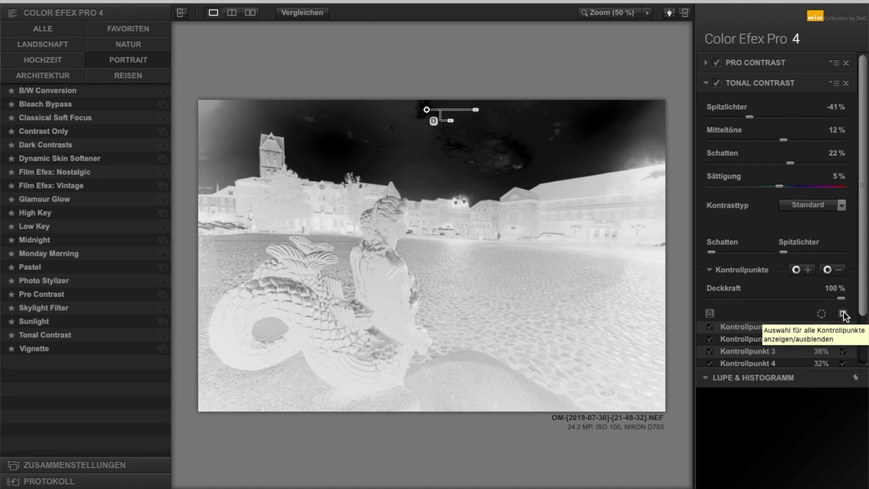
click(839, 271)
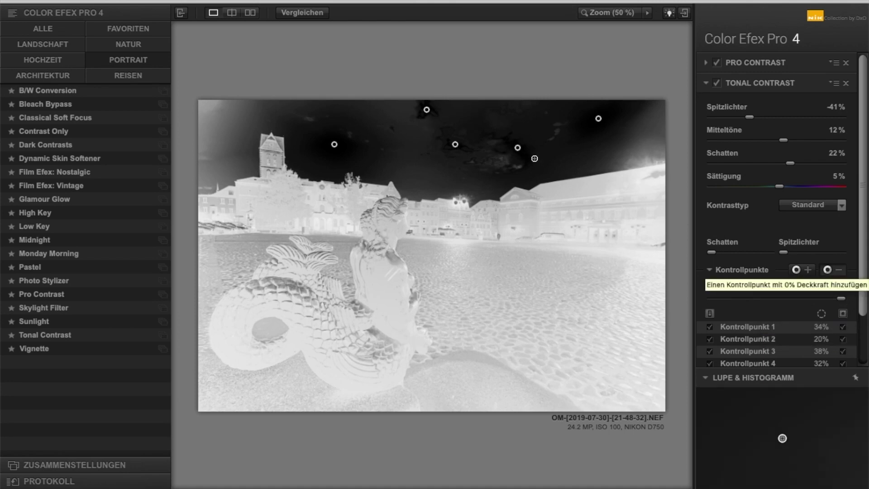
click(507, 163)
drag(541, 163, 554, 164)
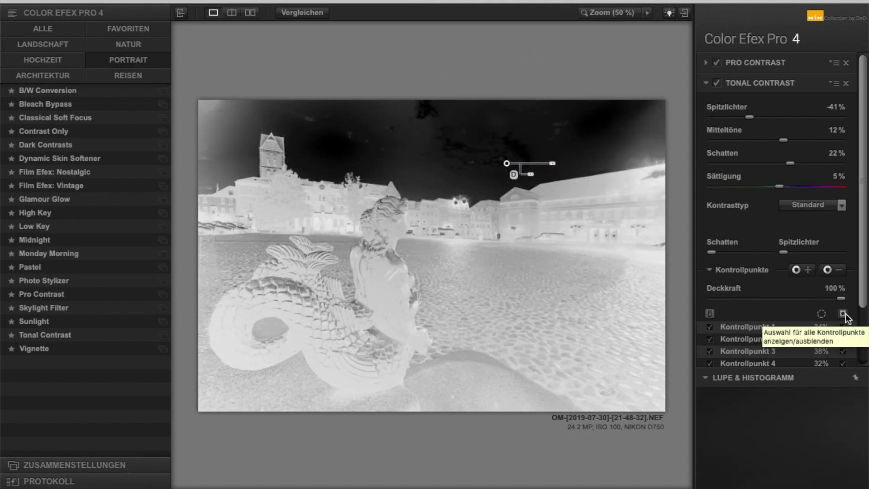
Scatter several more reducing control points across the sky, then hide the mask for the colour view
click(839, 271)
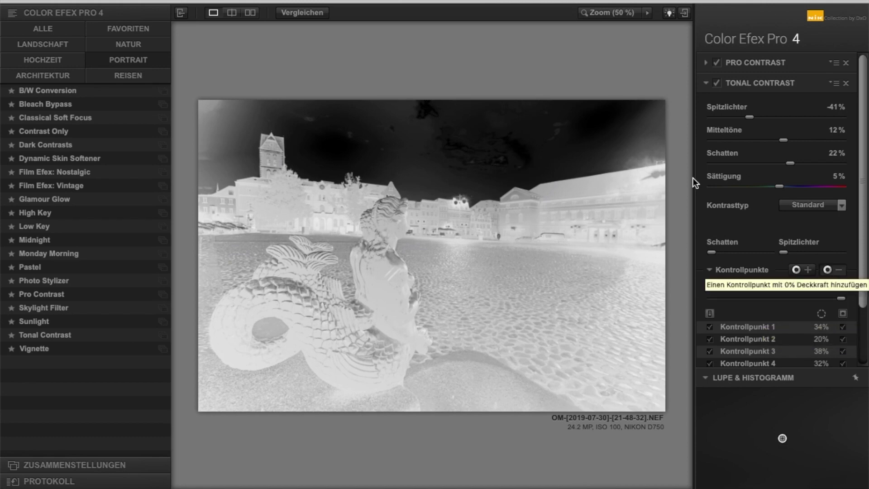
click(650, 150)
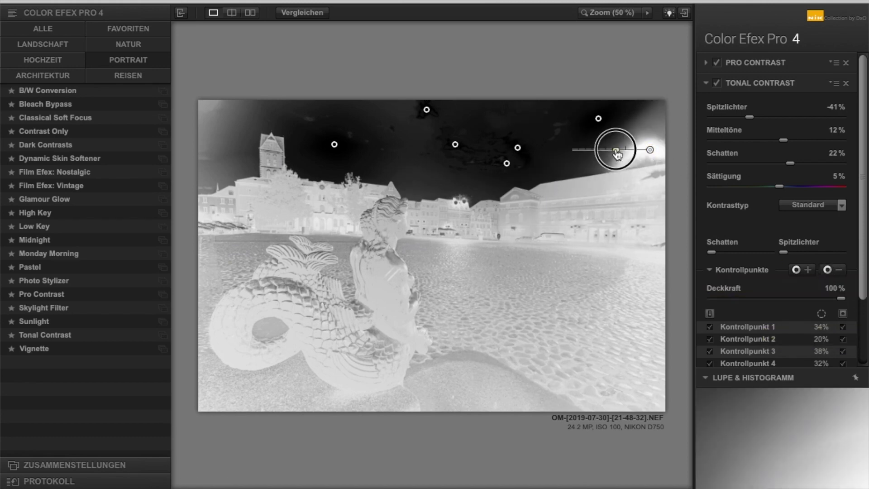
click(656, 124)
click(377, 110)
click(838, 270)
click(214, 113)
click(228, 167)
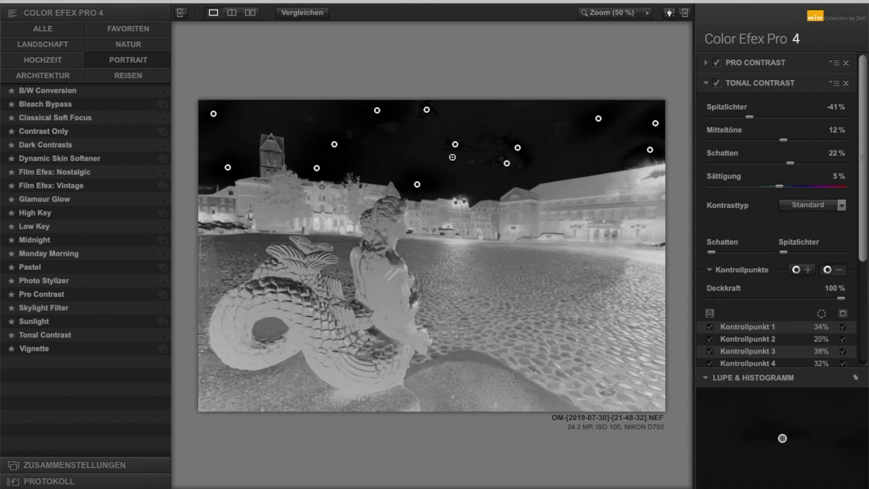
click(578, 163)
click(843, 314)
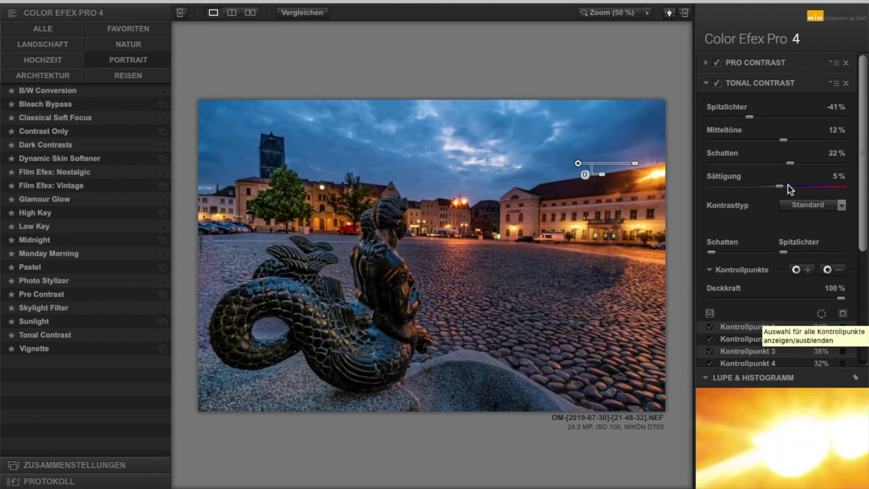
click(718, 83)
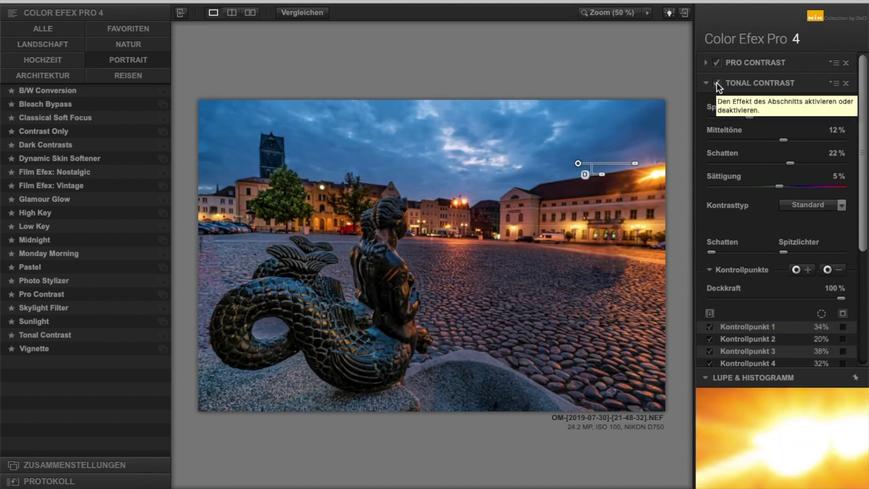
click(717, 84)
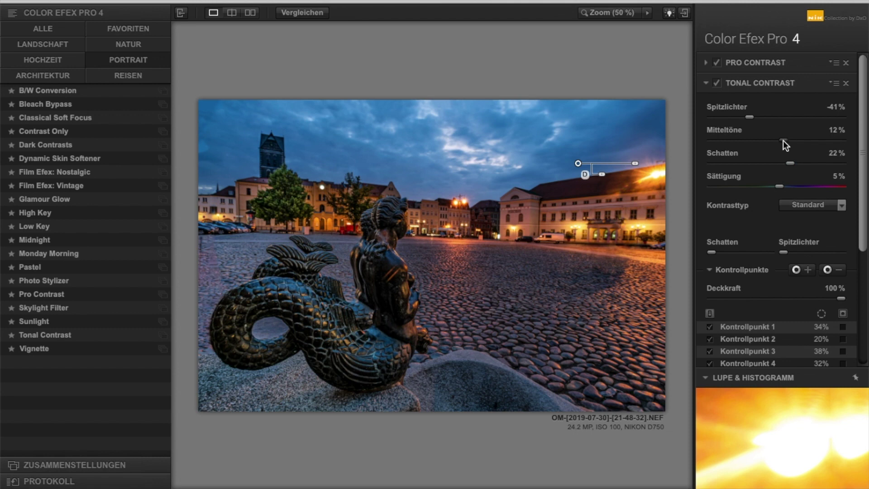
drag(783, 140, 764, 141)
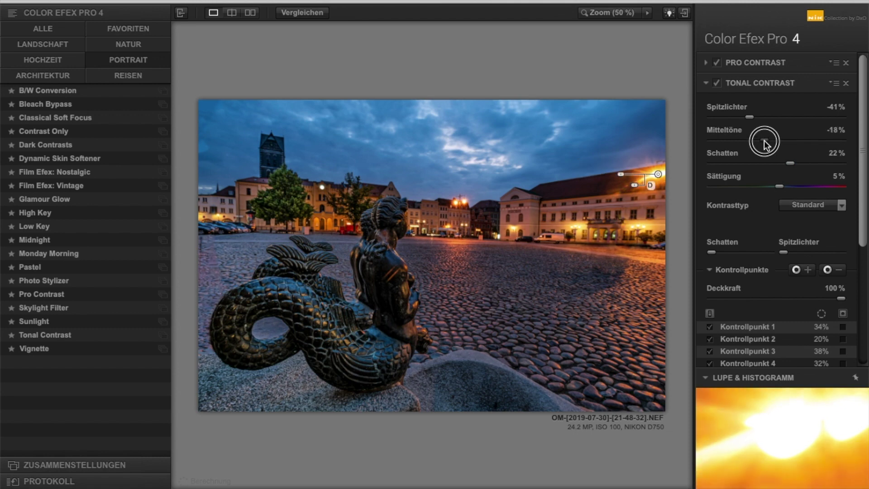
drag(764, 144, 784, 145)
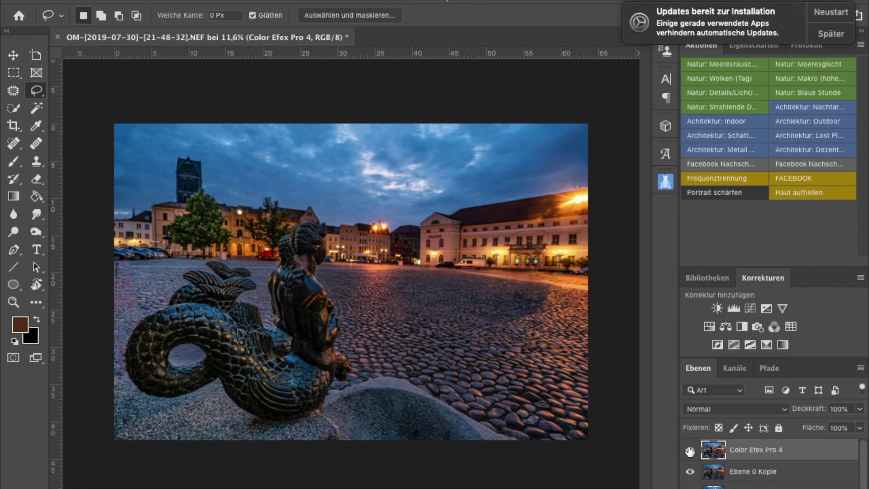
Toggle the Color Efex Pro 4 layer on and off to compare before and after
click(690, 452)
click(690, 452)
click(690, 451)
click(691, 451)
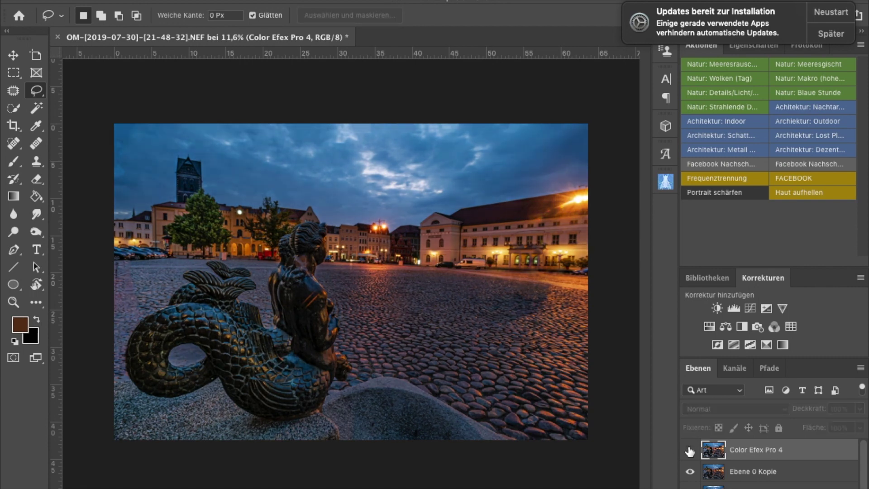
click(690, 451)
click(690, 452)
With Color Efex shown, apply Unsharp Mask at 147%, radius 1.2 px, threshold 8
click(690, 452)
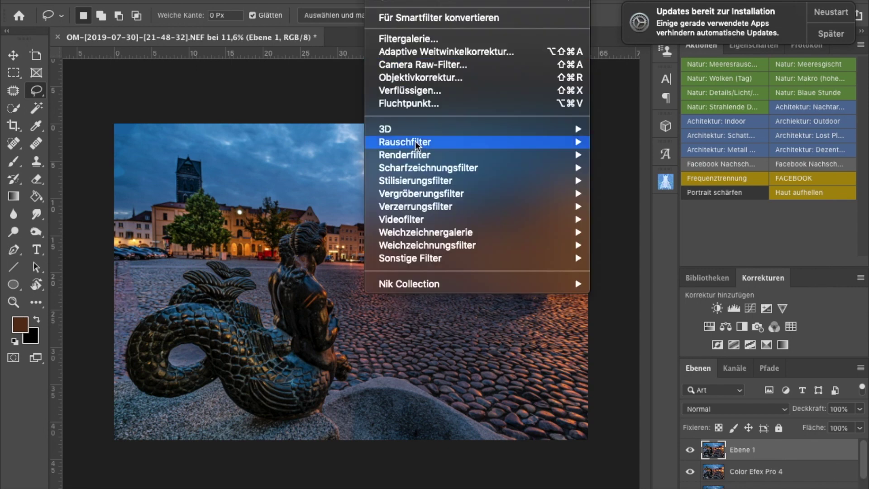
mouse_move(429, 167)
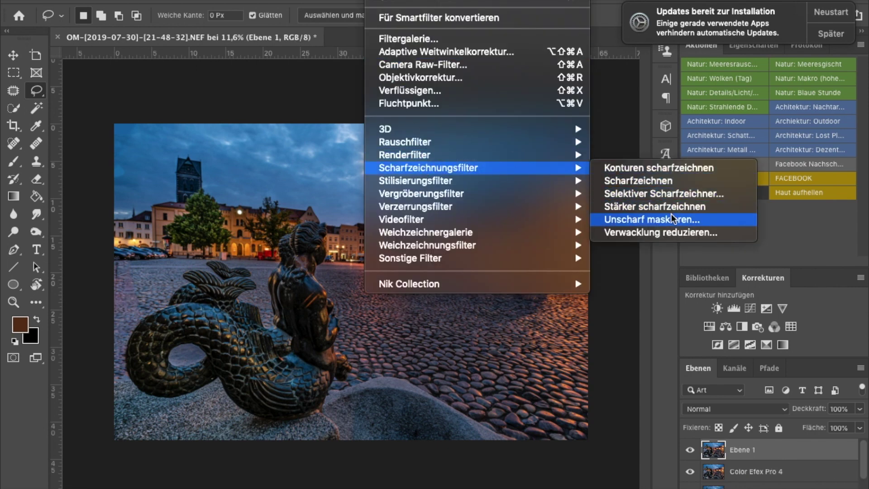
click(673, 219)
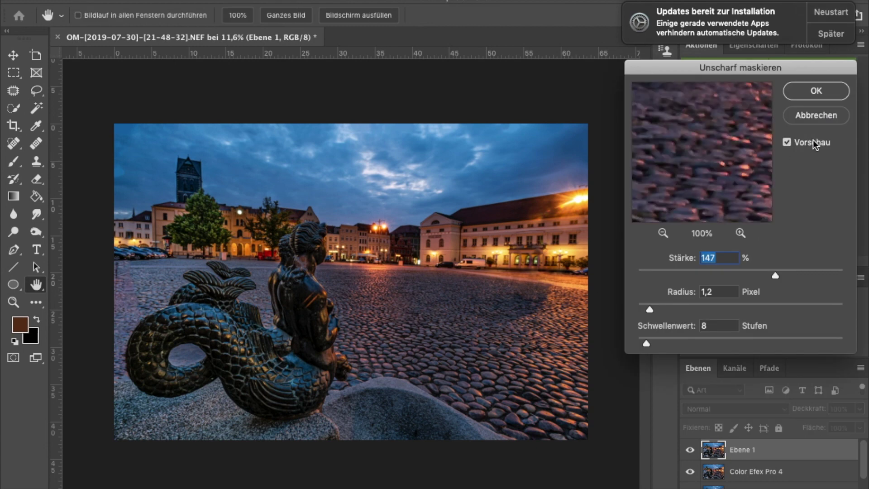
click(817, 91)
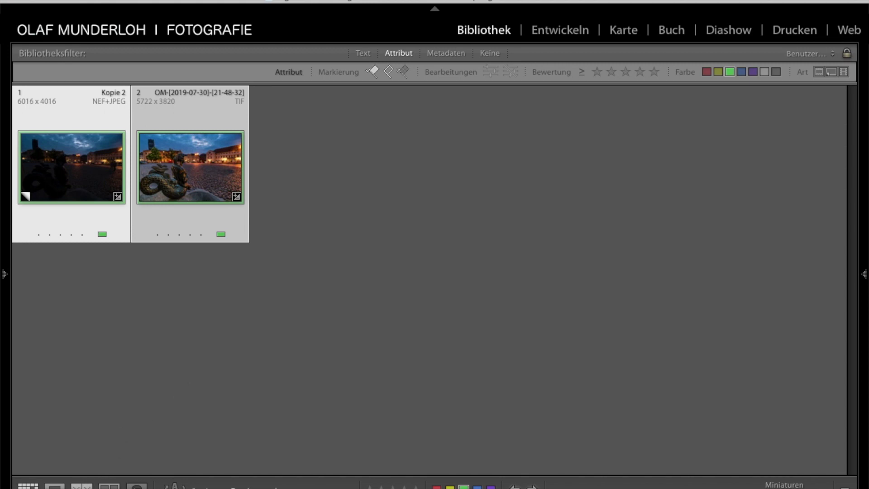
Show the original NEF and the edited TIF side by side in Compare view
click(82, 487)
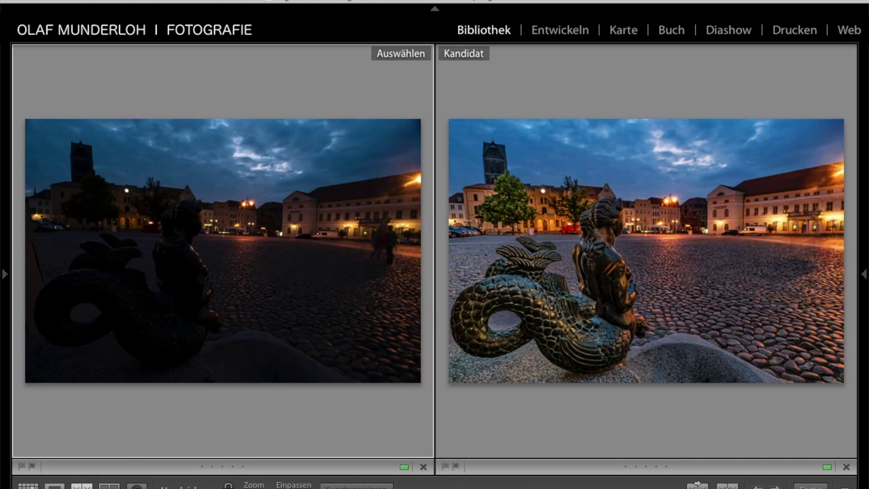